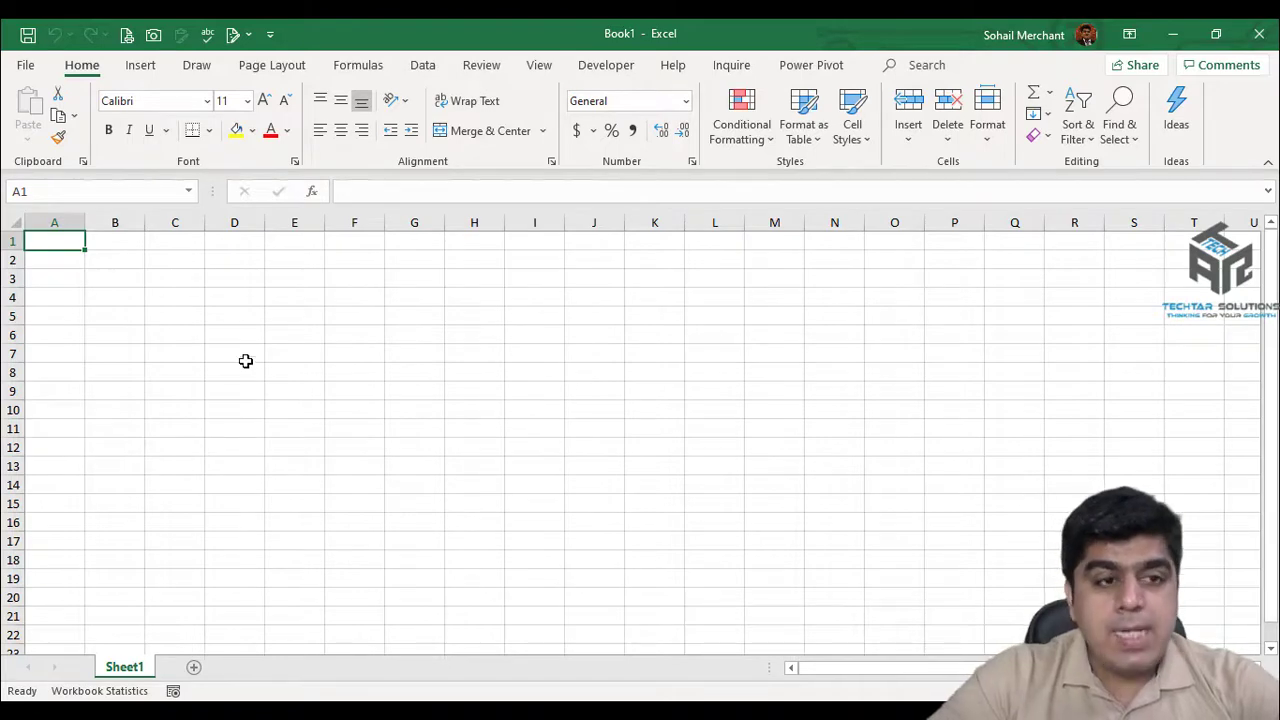
Save the blank workbook to the Desktop as '1st Level' and bring up its General Options.
{"action": "left_click", "coordinate": [25, 65]}
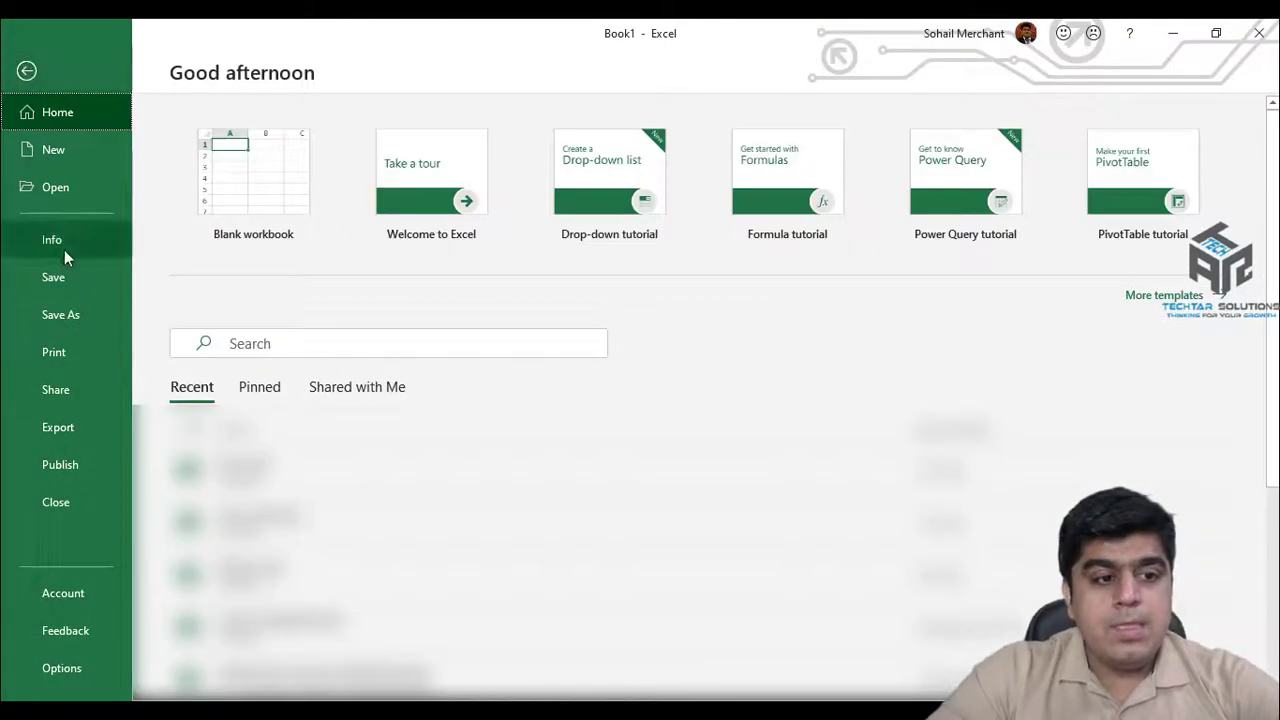
{"action": "left_click", "coordinate": [57, 275]}
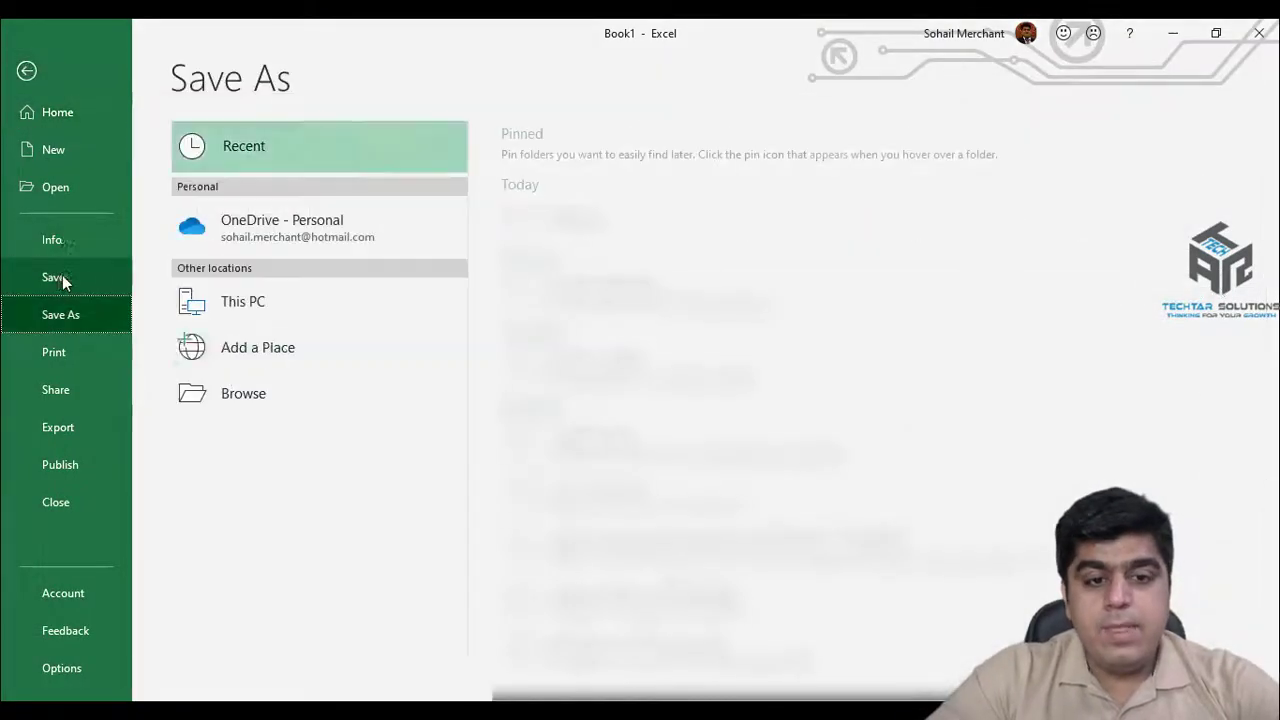
{"action": "left_click", "coordinate": [254, 393]}
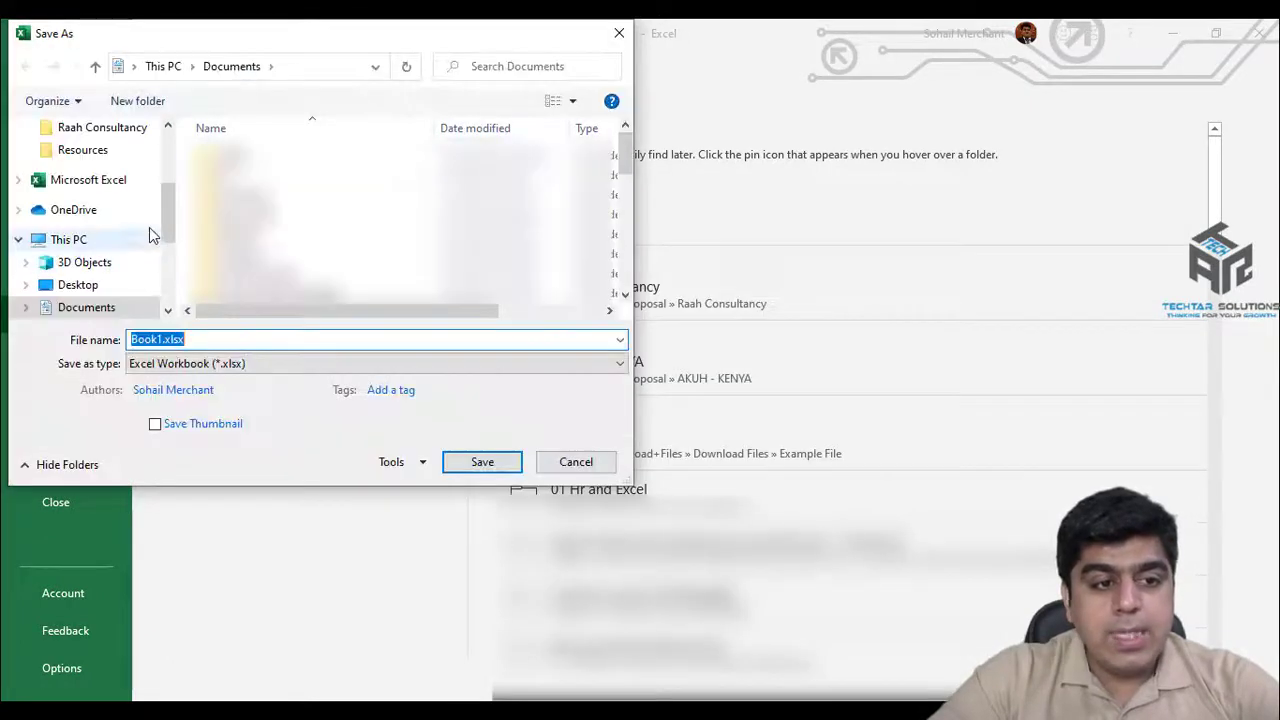
{"action": "left_click", "coordinate": [94, 284]}
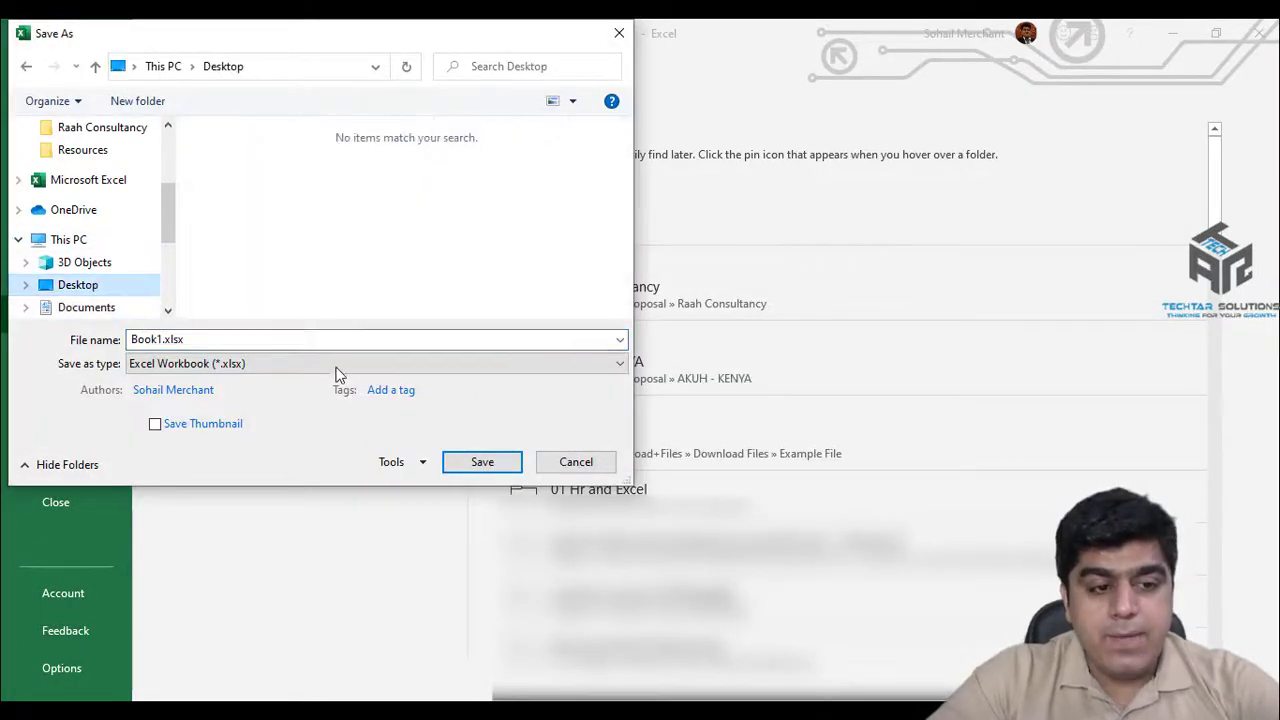
{"action": "left_click", "coordinate": [321, 340]}
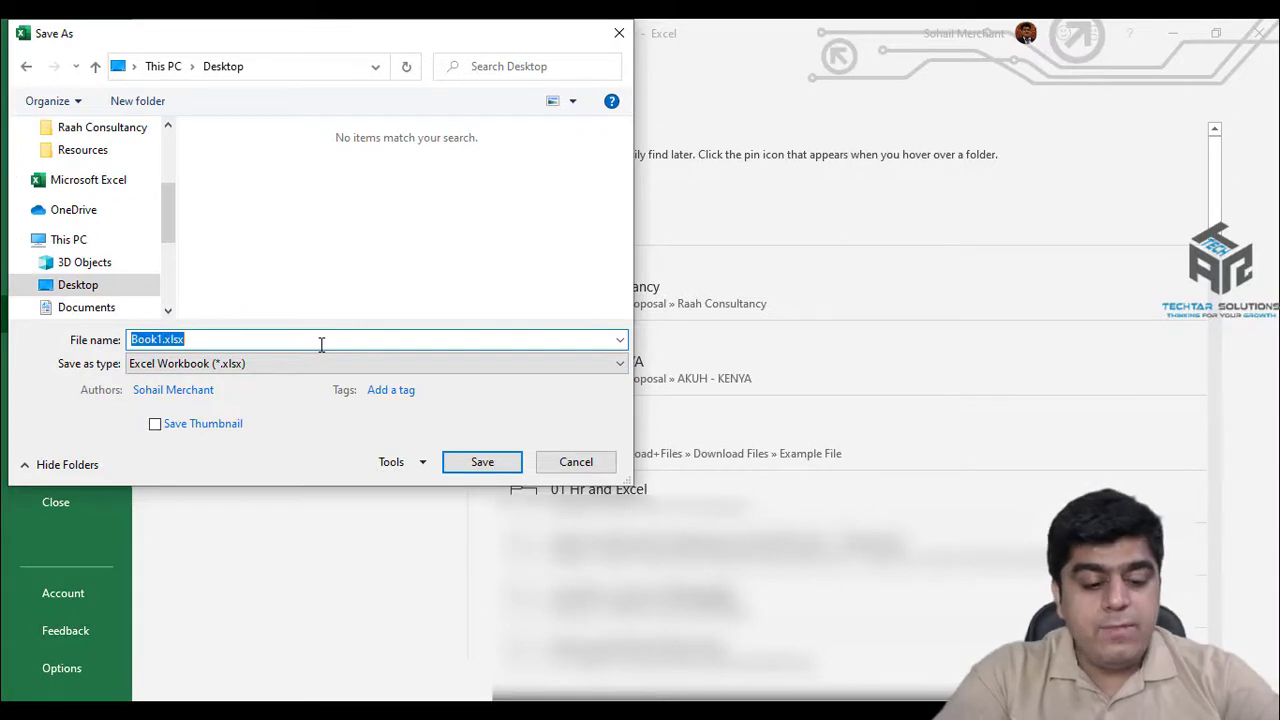
{"action": "type", "text": "1st Level"}
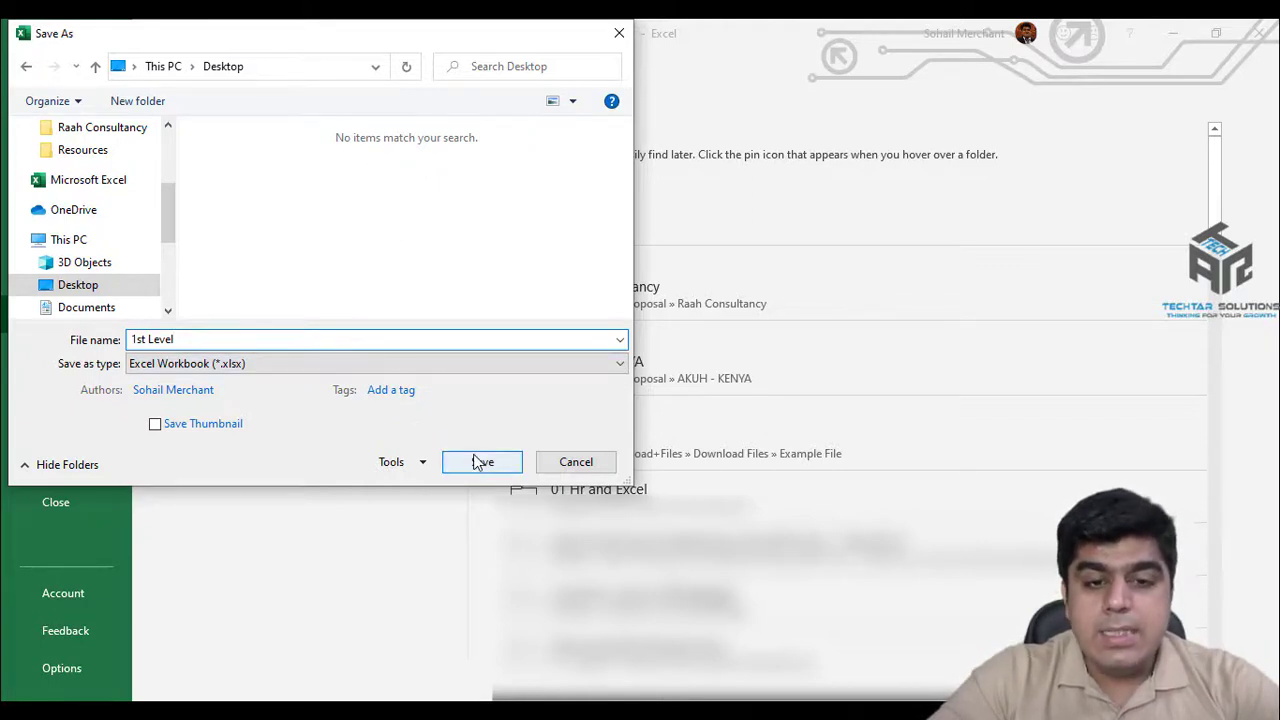
{"action": "left_click", "coordinate": [422, 463]}
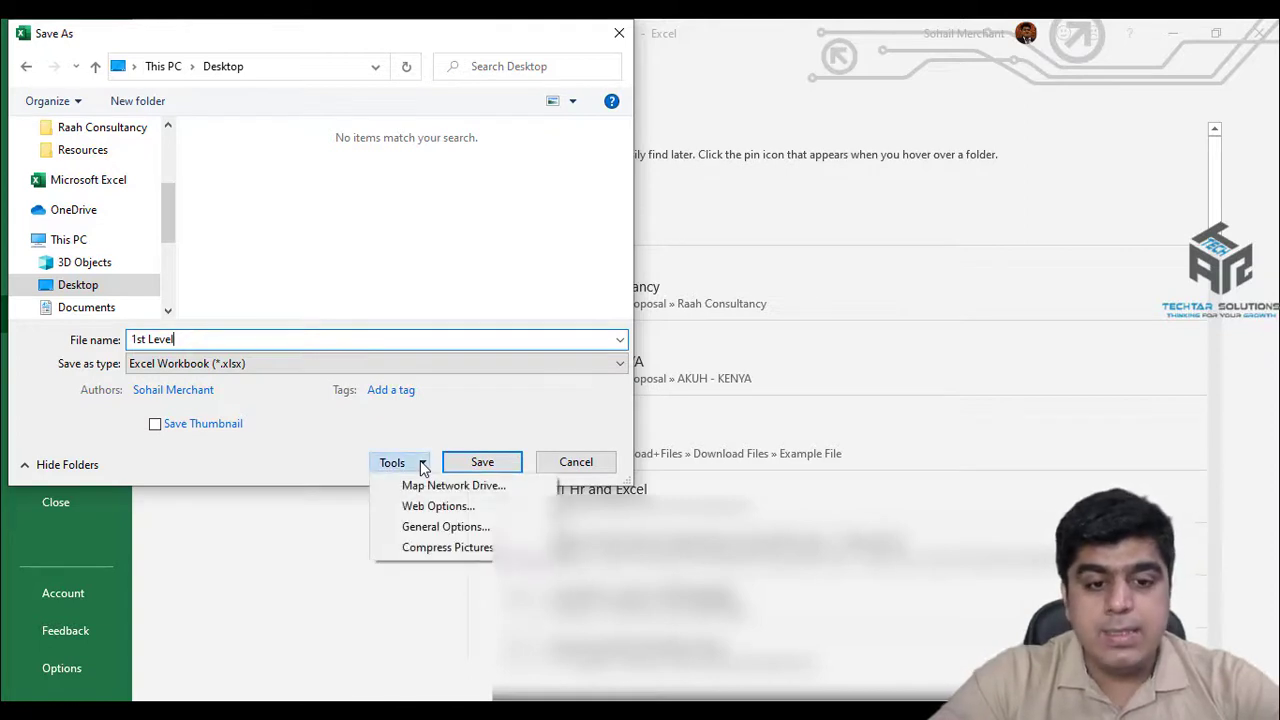
{"action": "left_click", "coordinate": [425, 530]}
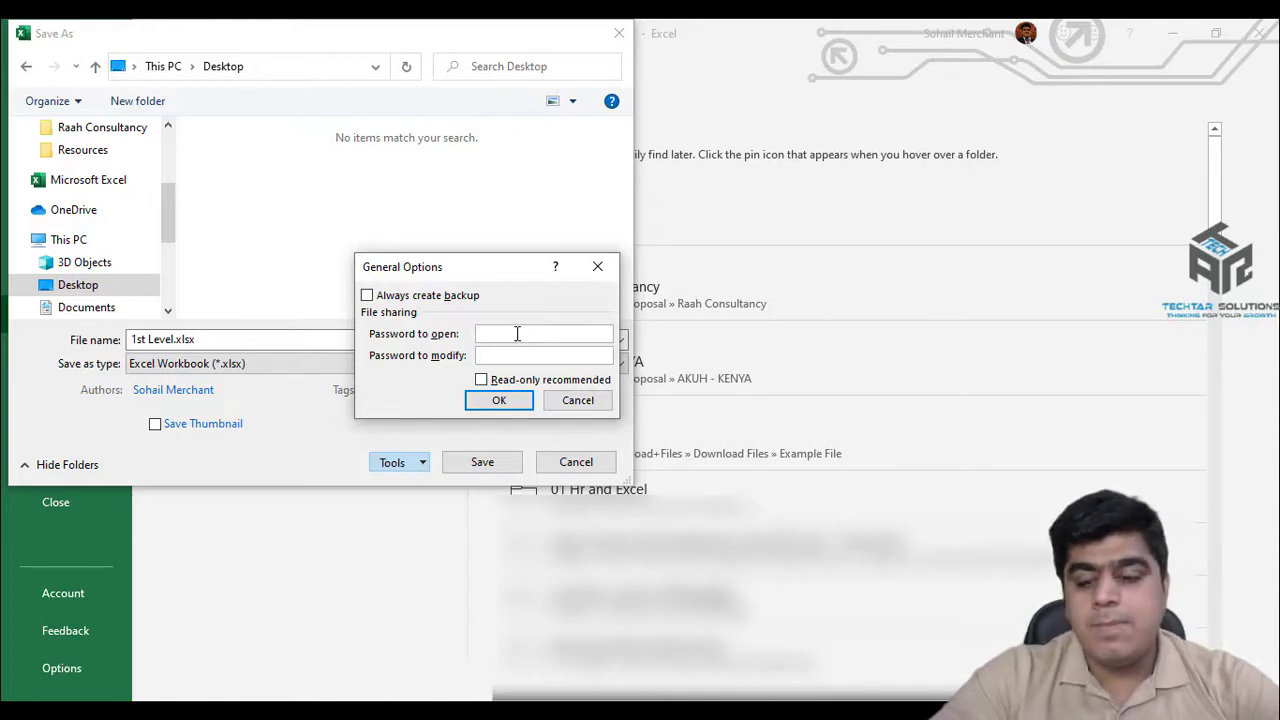
Enter an open password and a modify password, confirm both, and save 1st Level.xlsx.
{"action": "left_click", "coordinate": [517, 333]}
{"action": "type", "text": "123"}
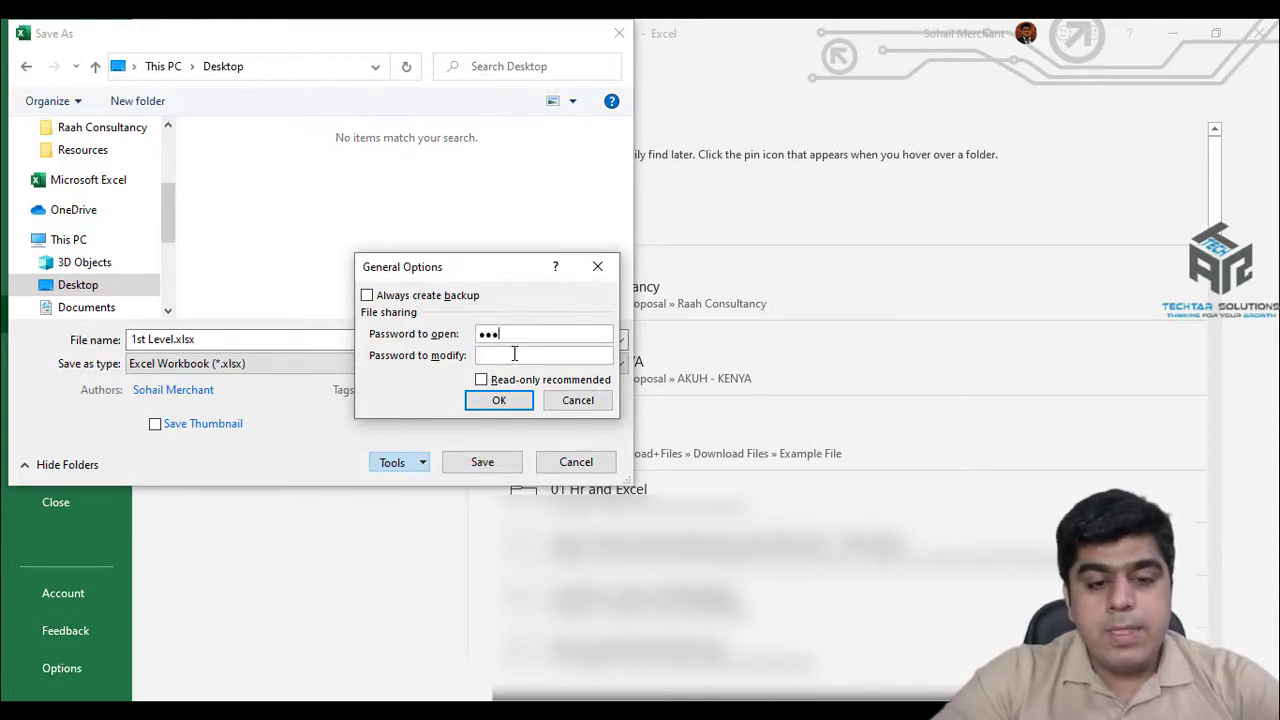
{"action": "type", "text": "1"}
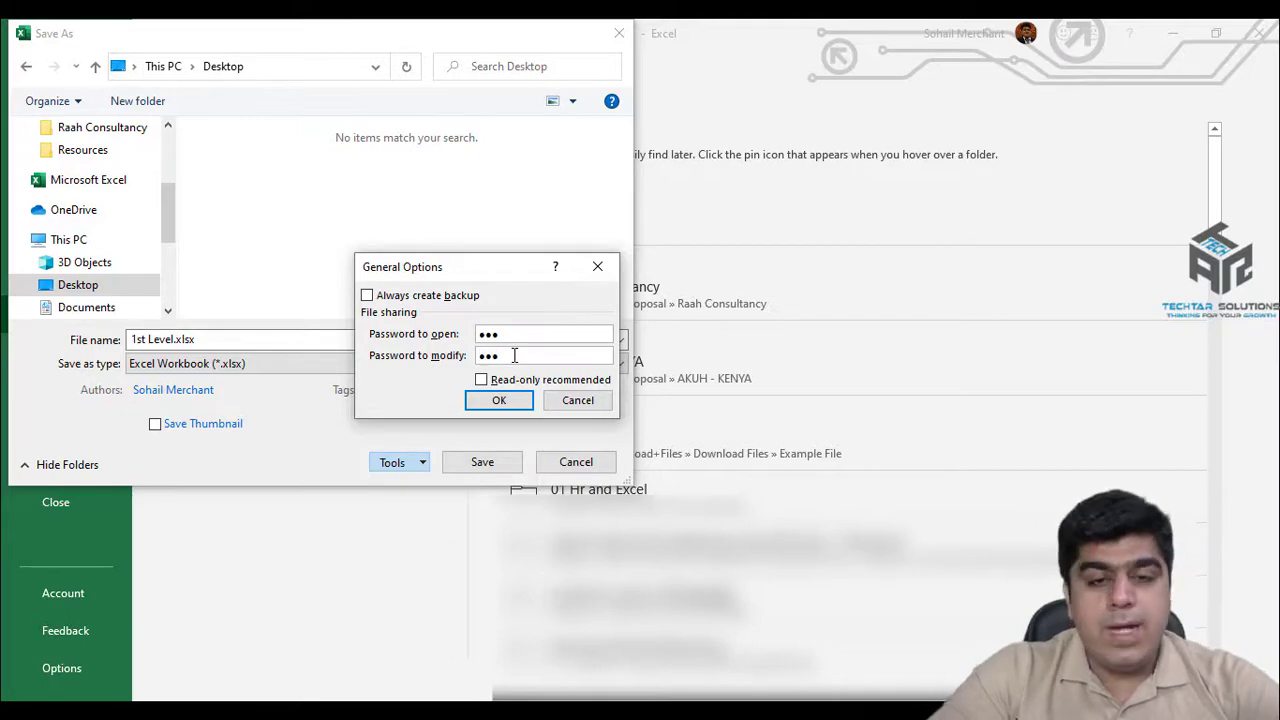
{"action": "left_click", "coordinate": [500, 401]}
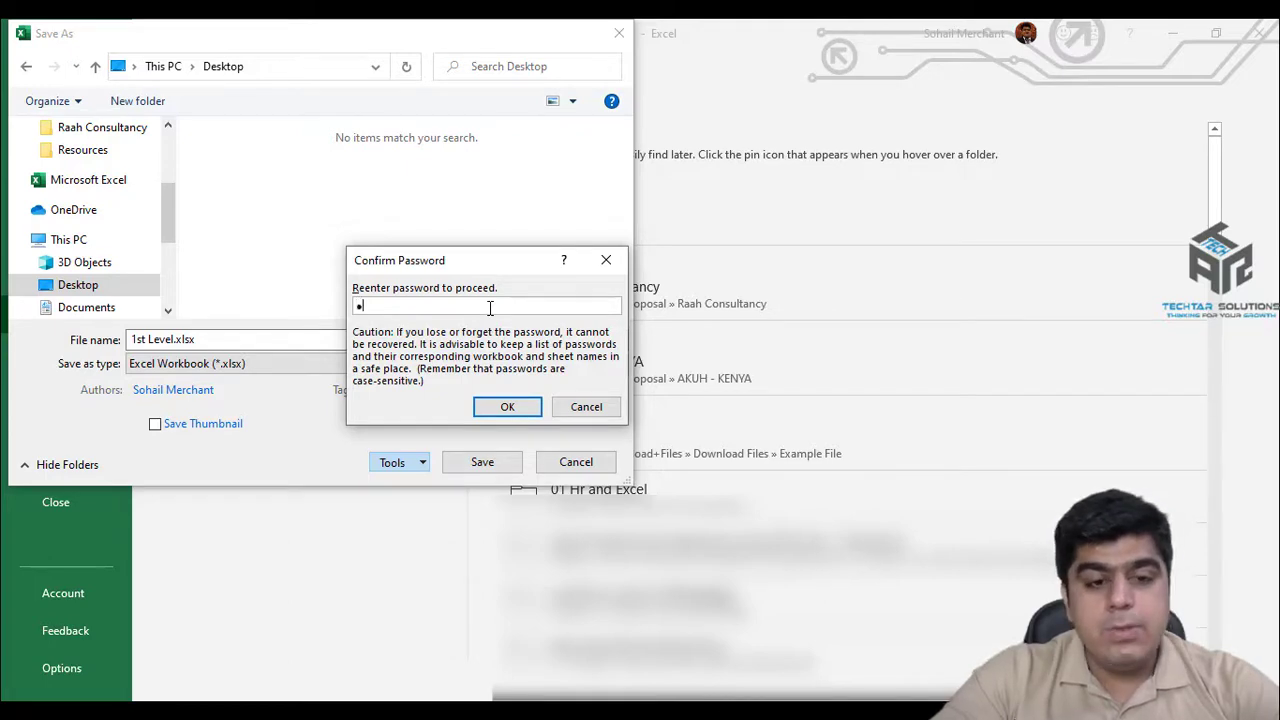
{"action": "left_click", "coordinate": [506, 407]}
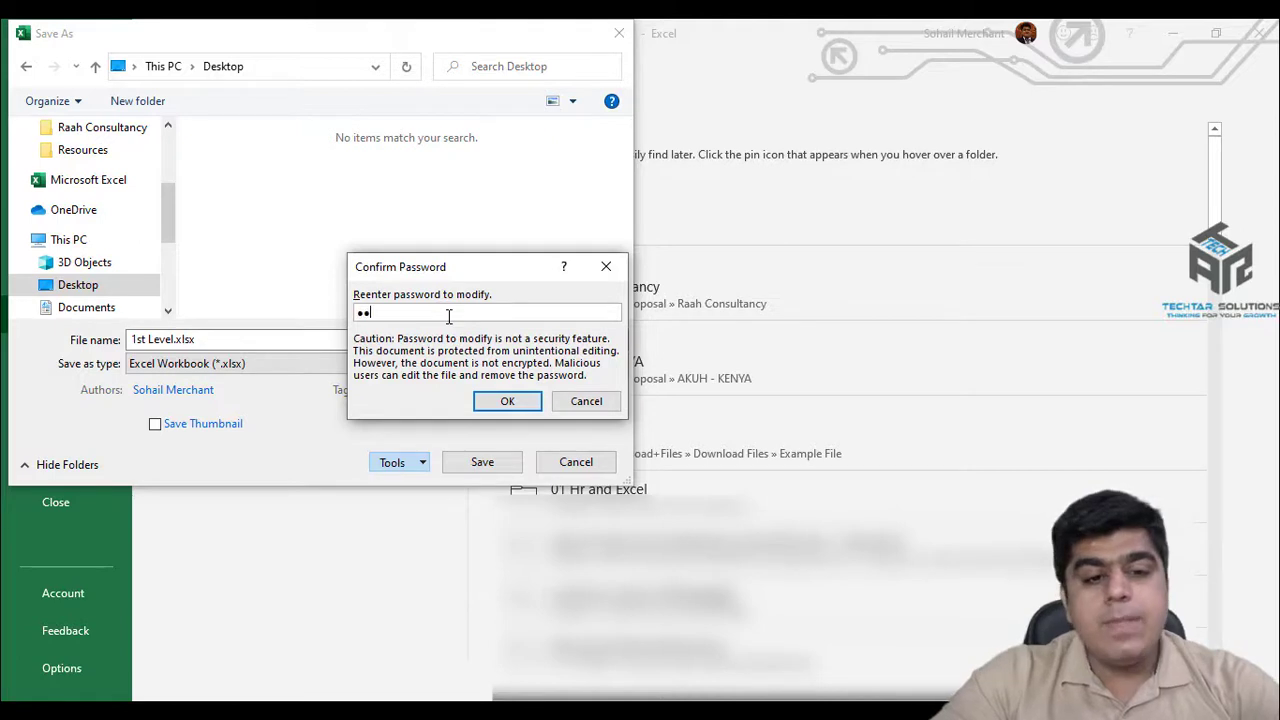
{"action": "left_click", "coordinate": [503, 402]}
{"action": "left_click", "coordinate": [480, 465]}
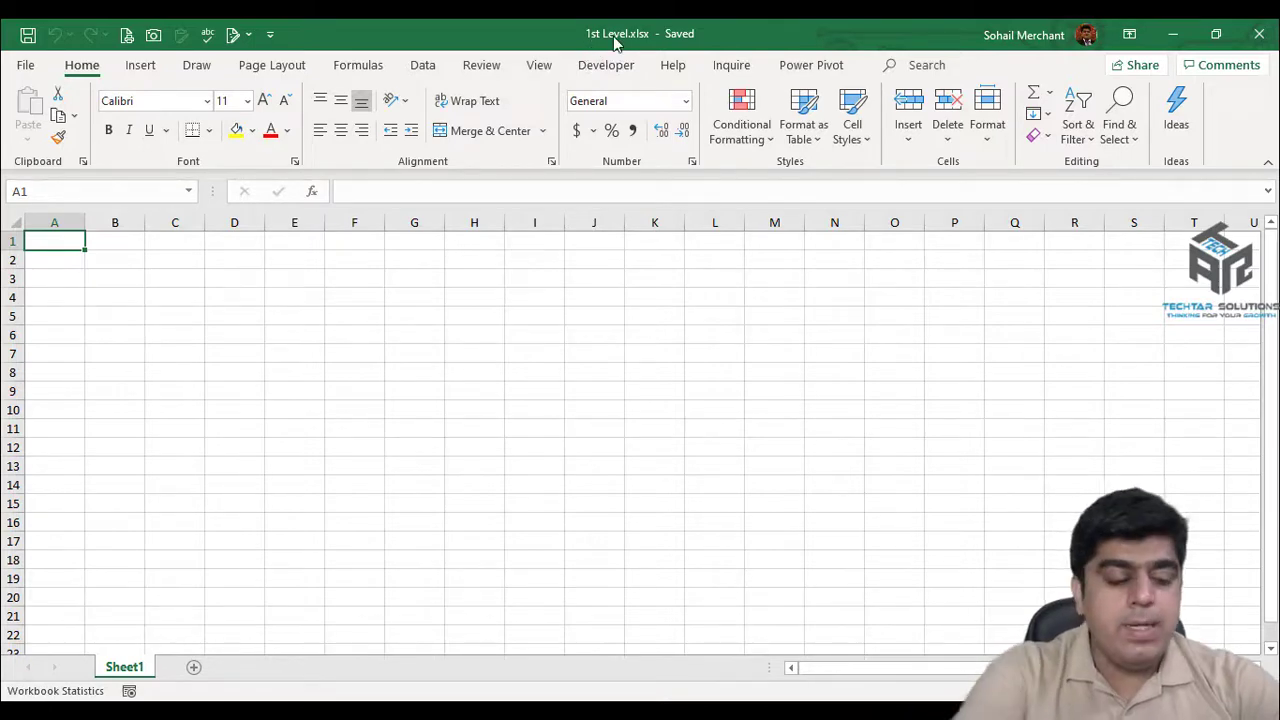
Close 1st Level.xlsx and reopen it from Recent, entering the open and write passwords.
{"action": "key", "text": "ctrl+w"}
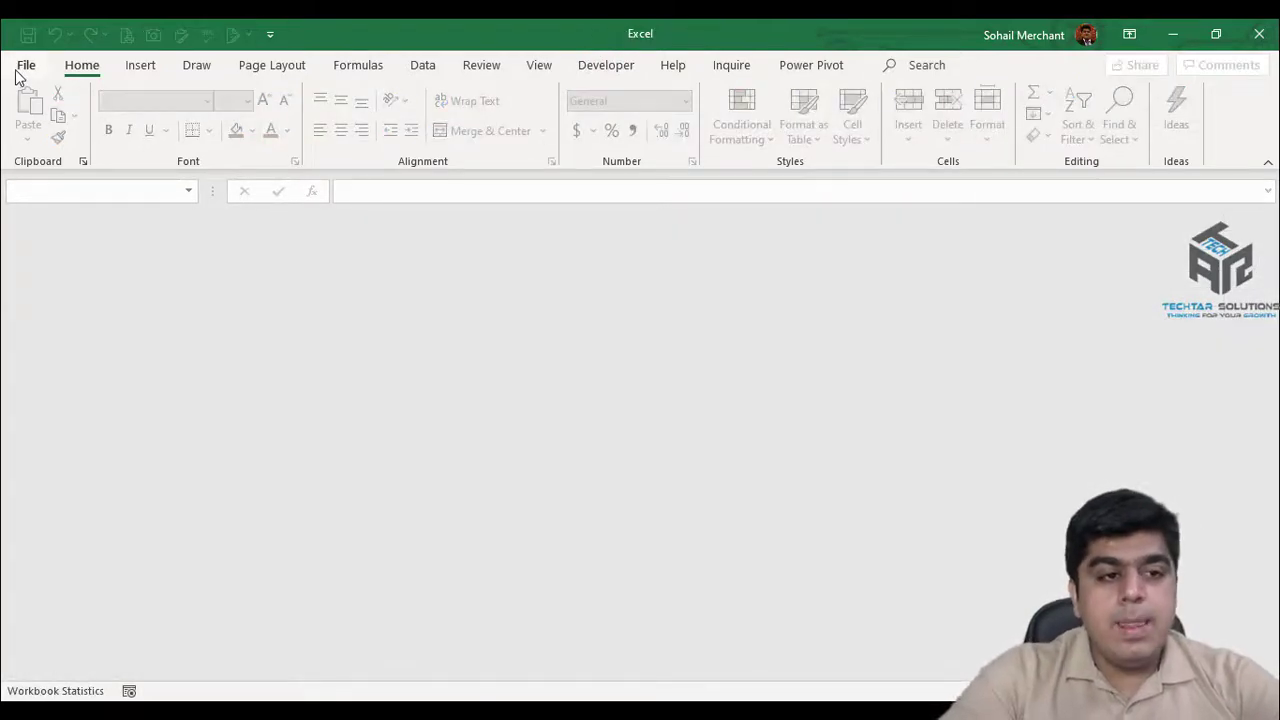
{"action": "left_click", "coordinate": [20, 68]}
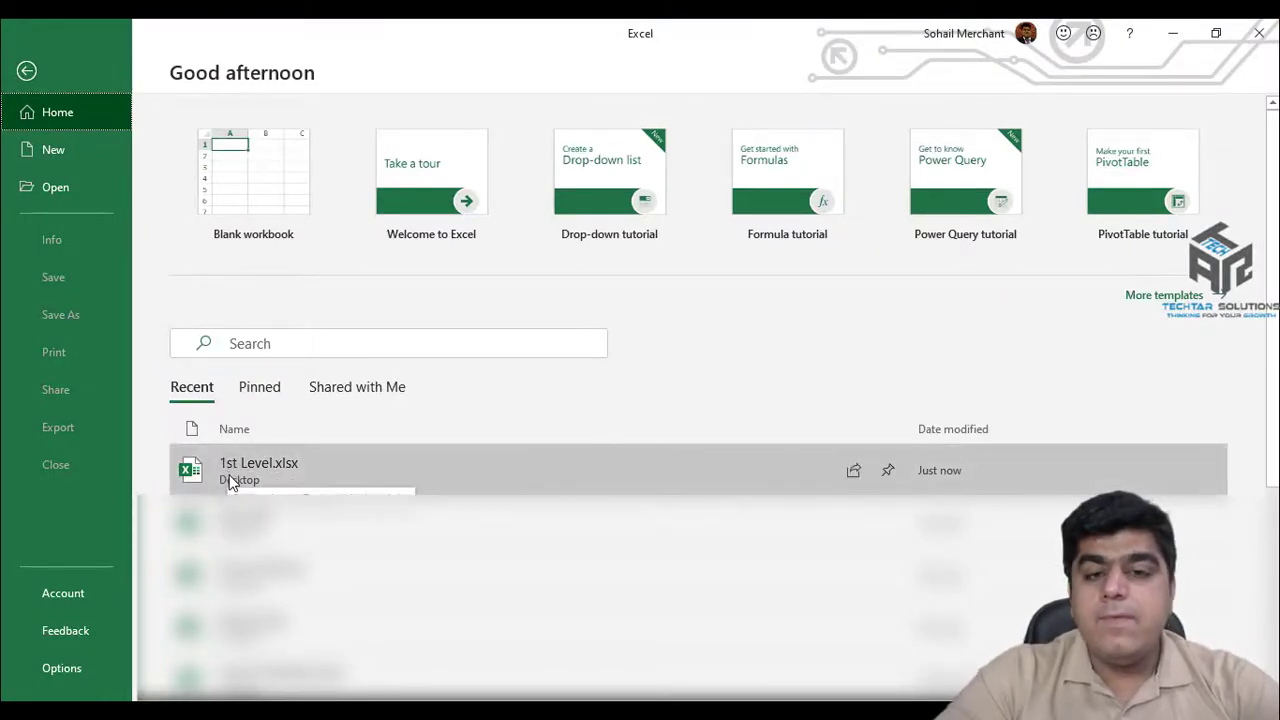
{"action": "left_click", "coordinate": [229, 472]}
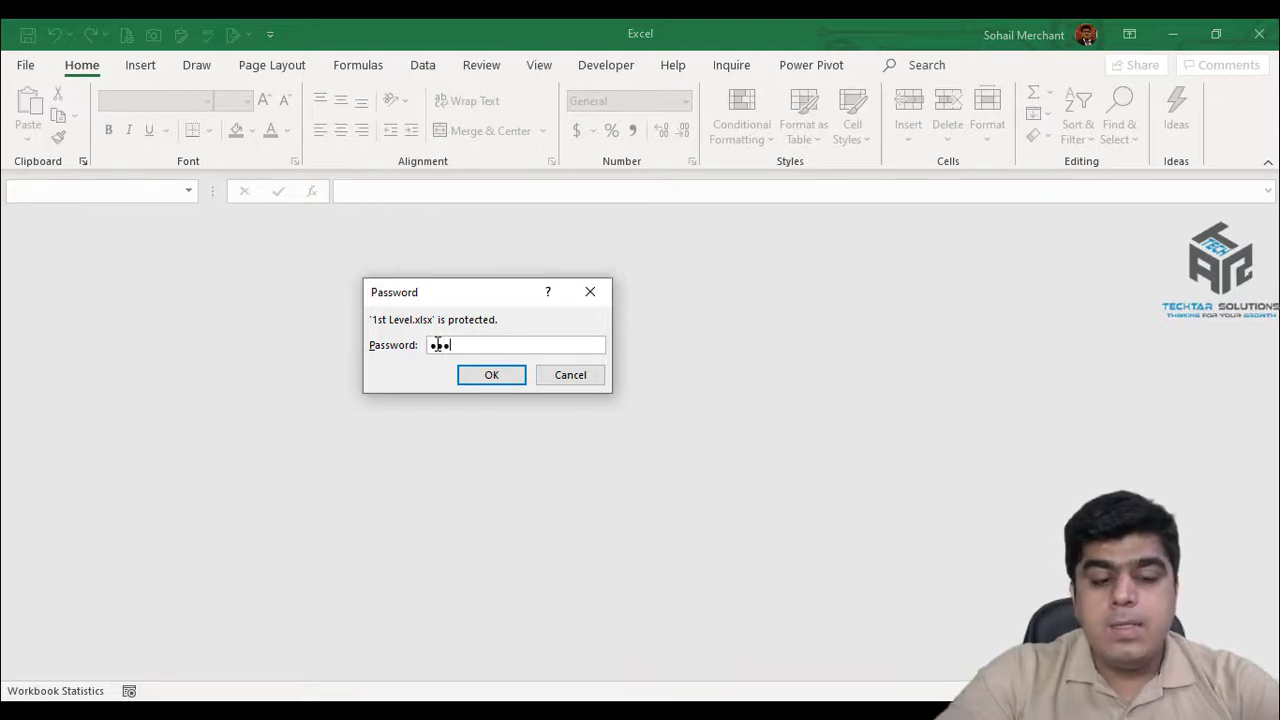
{"action": "left_click", "coordinate": [480, 375]}
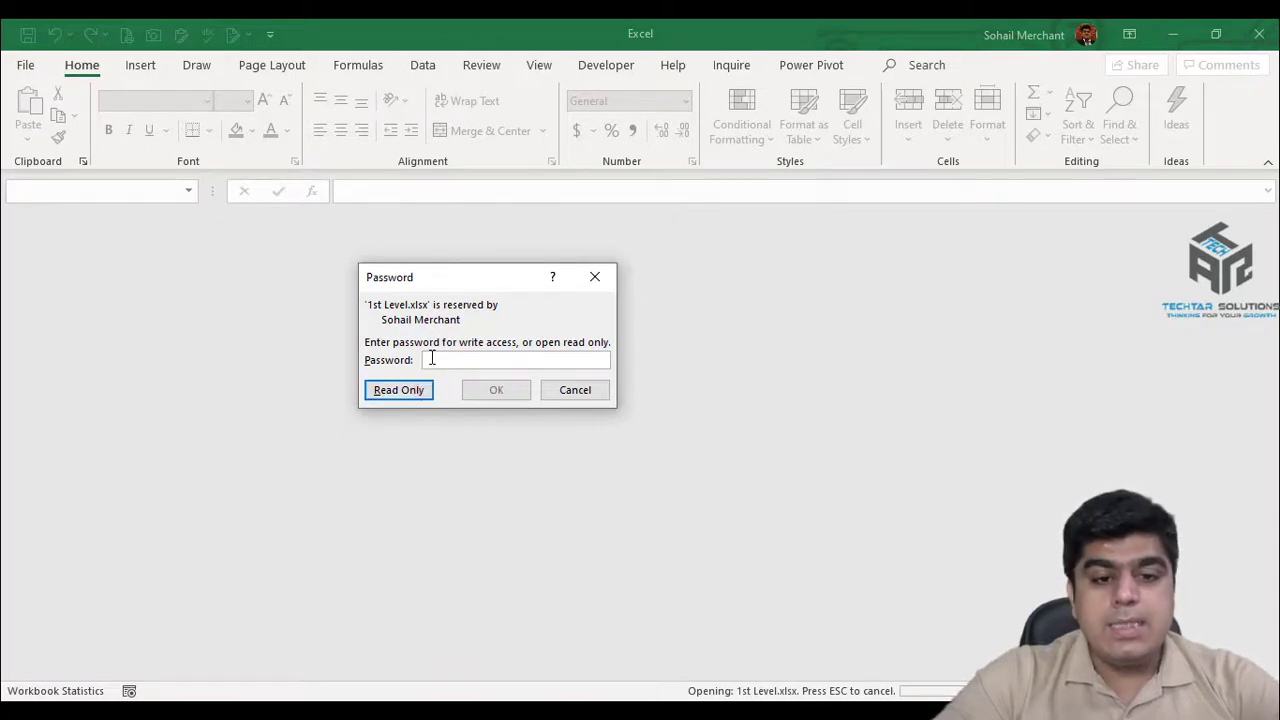
{"action": "type", "text": "1"}
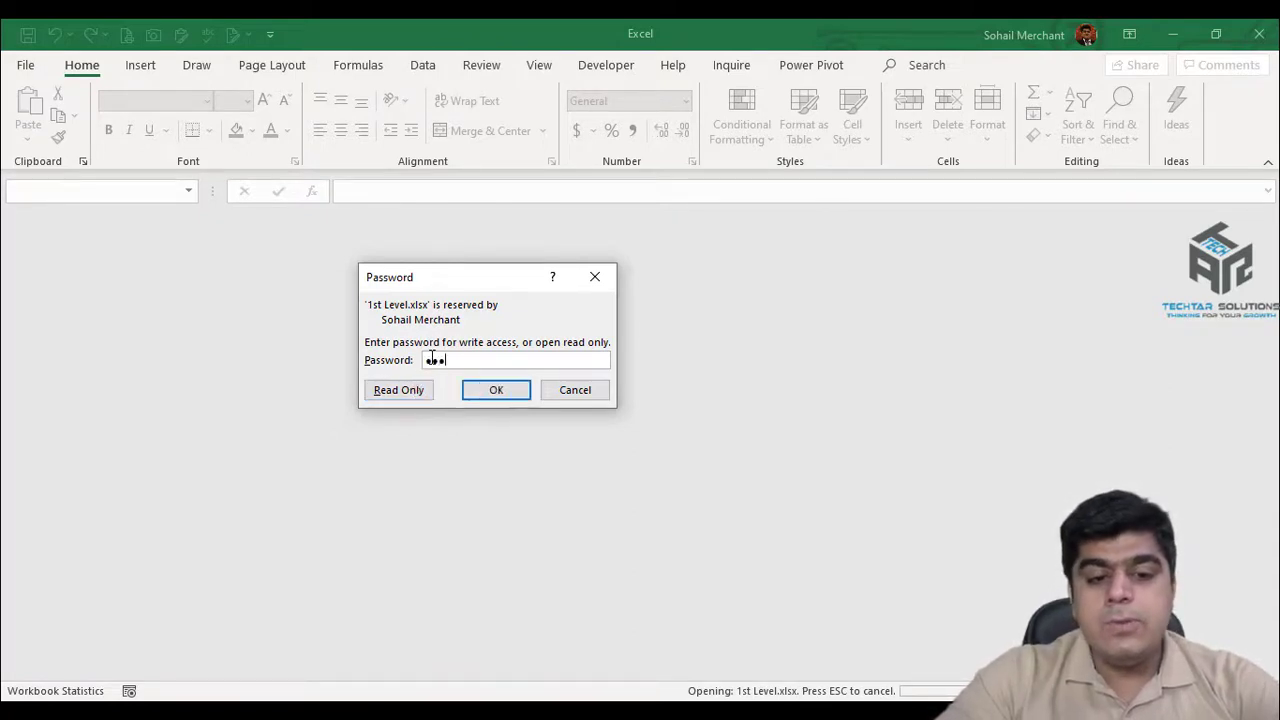
{"action": "left_click", "coordinate": [492, 398]}
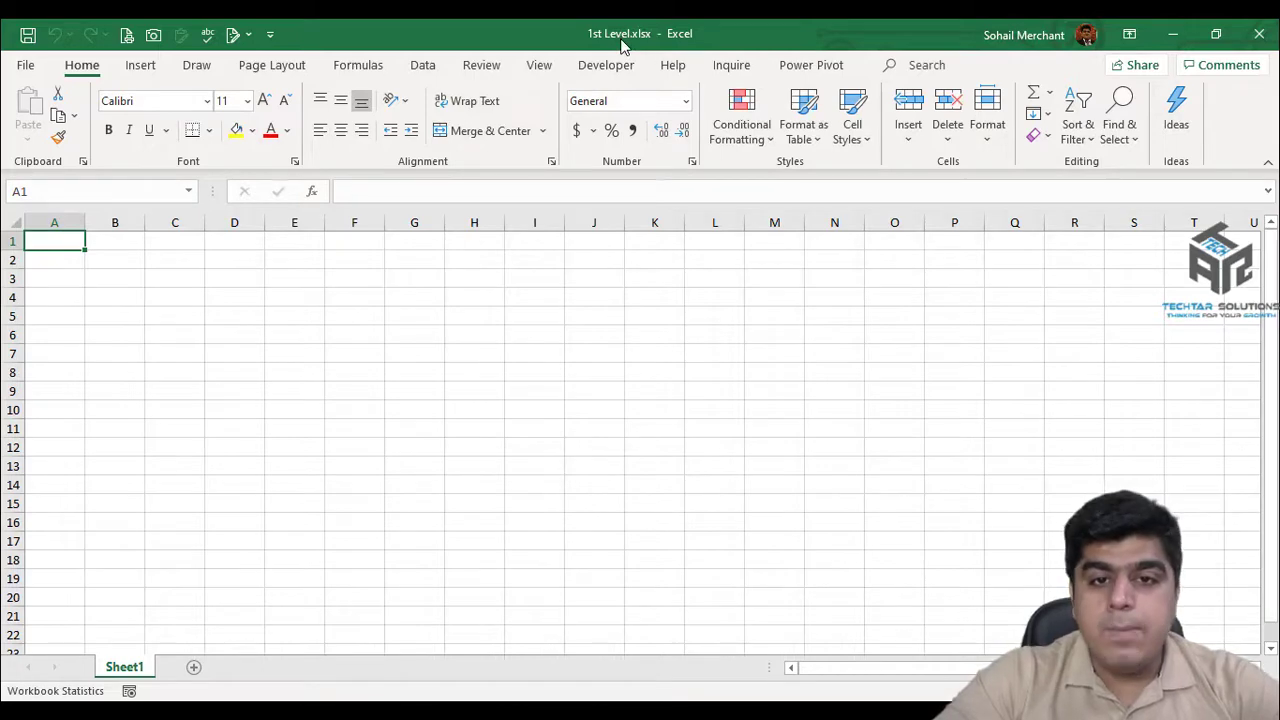
Re-save over the Desktop 1st Level.xlsx with the open password removed in General Options.
{"action": "left_click", "coordinate": [25, 65]}
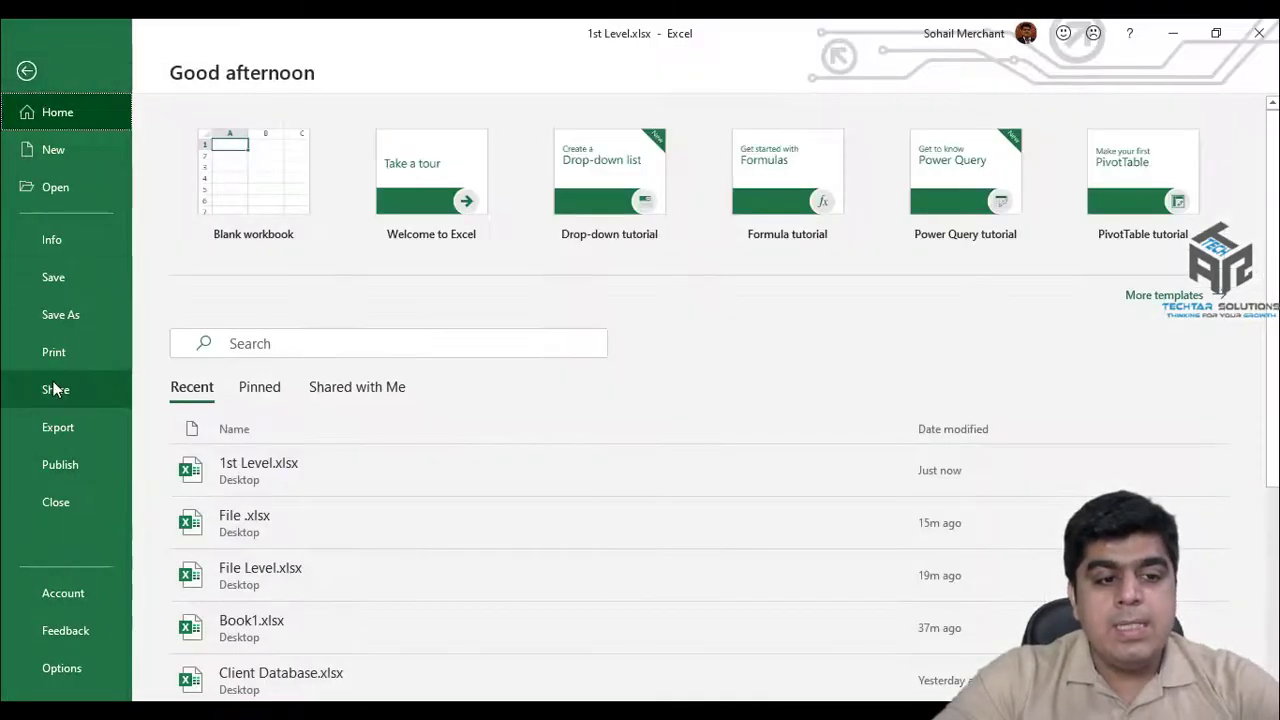
{"action": "left_click", "coordinate": [72, 320]}
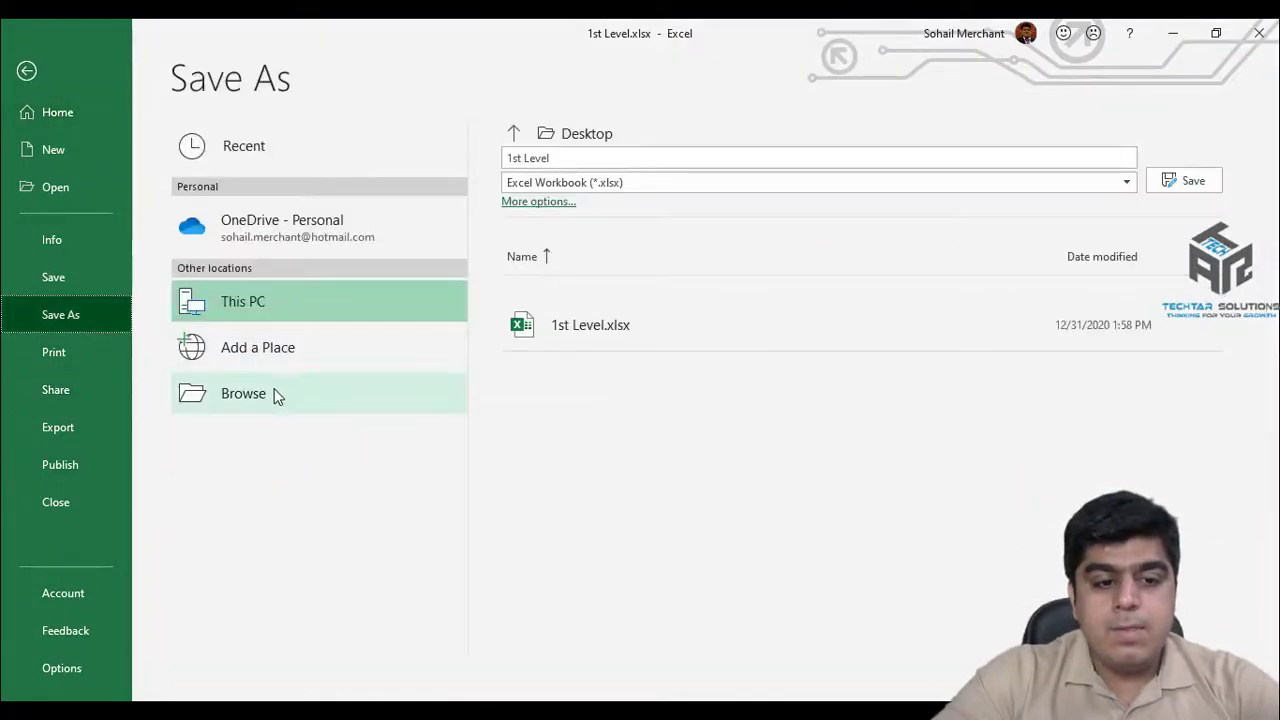
{"action": "left_click", "coordinate": [276, 395]}
{"action": "left_click", "coordinate": [250, 215]}
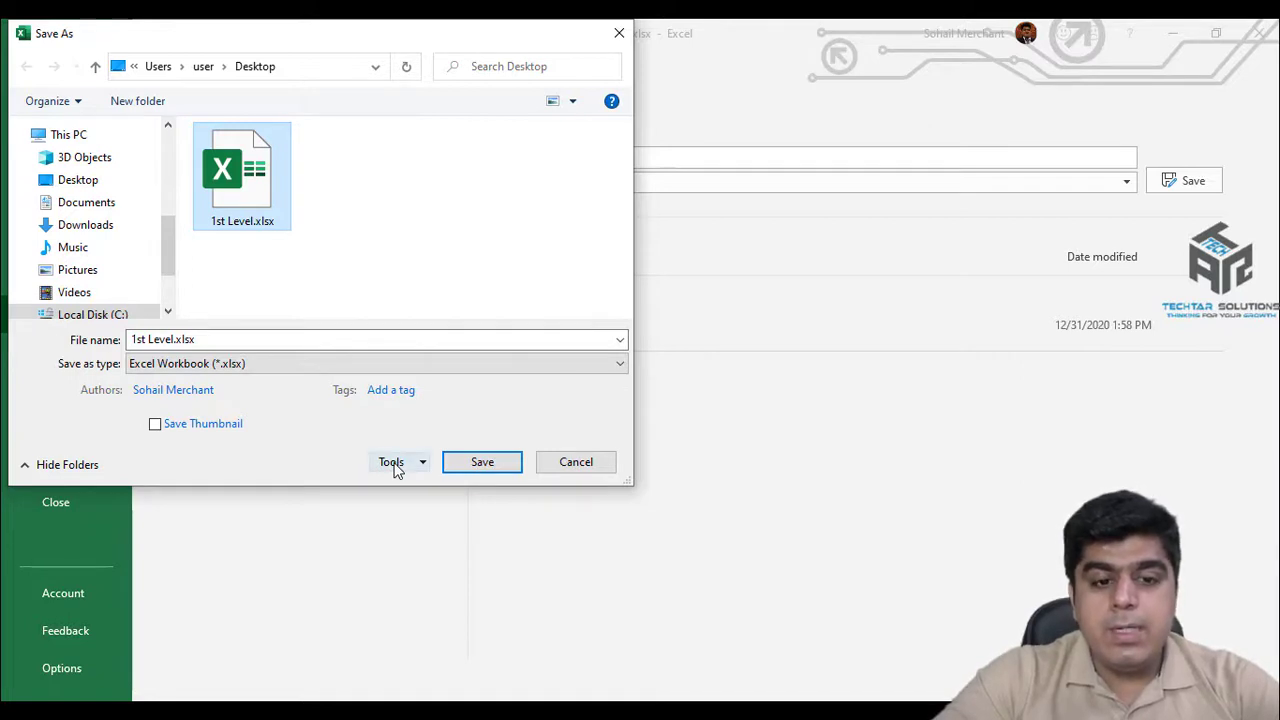
{"action": "left_click", "coordinate": [391, 462]}
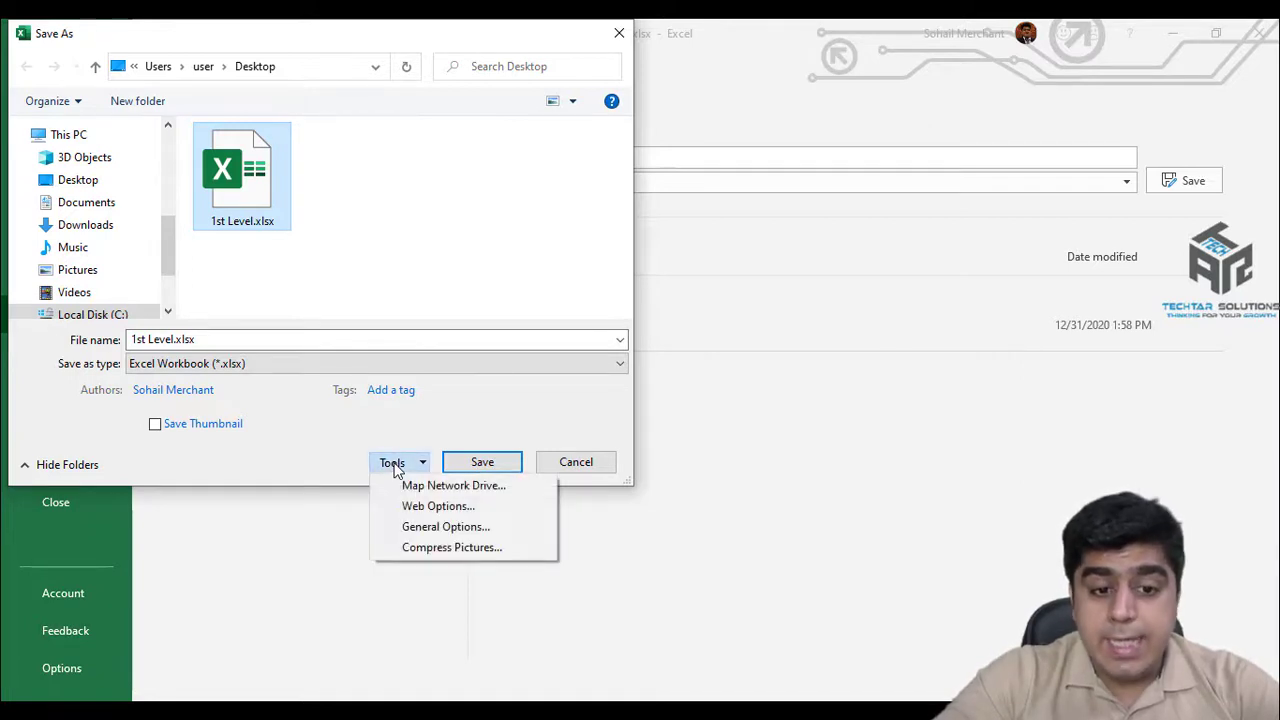
{"action": "left_click", "coordinate": [403, 526]}
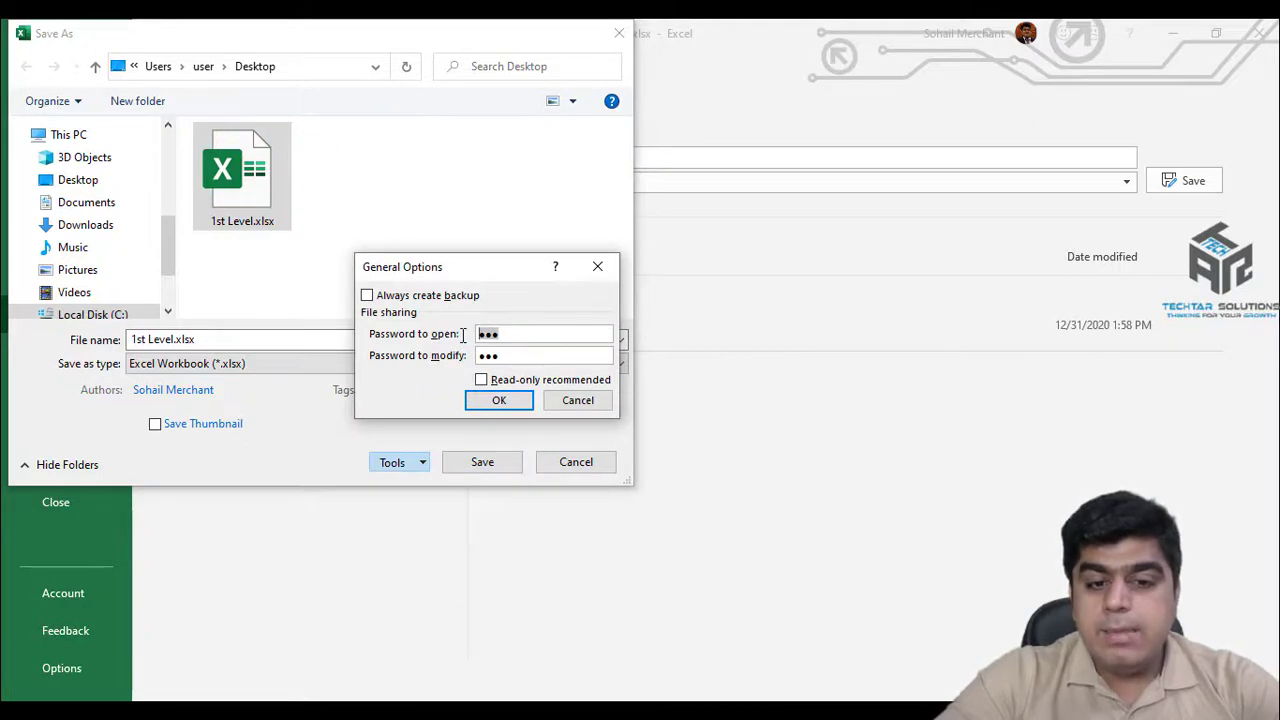
{"action": "key", "text": "BackSpace"}
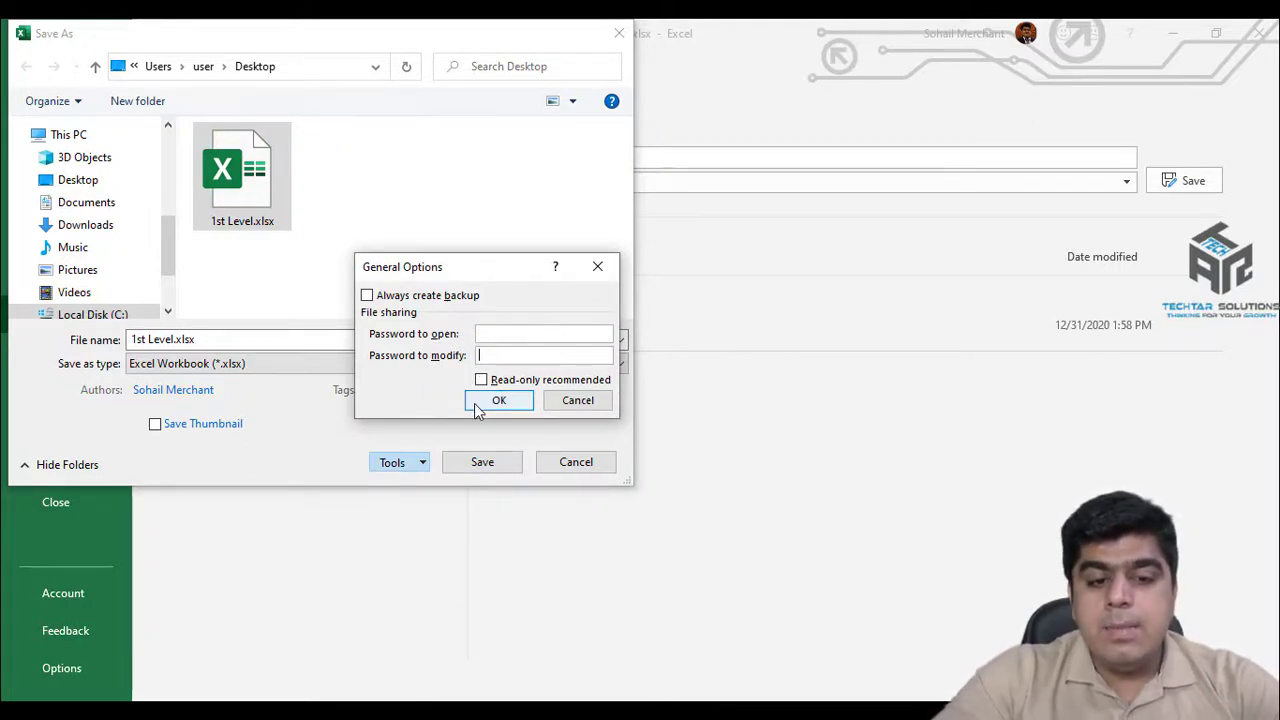
{"action": "left_click", "coordinate": [478, 402]}
{"action": "left_click", "coordinate": [482, 464]}
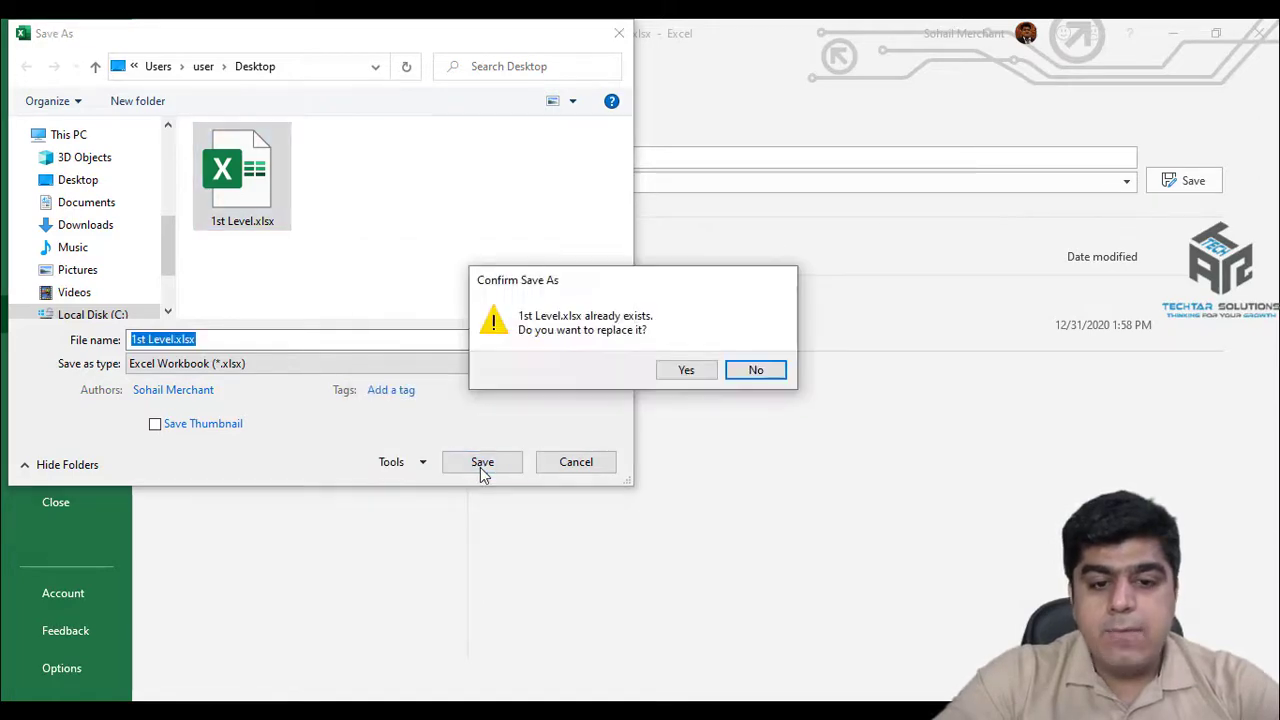
{"action": "left_click", "coordinate": [690, 369]}
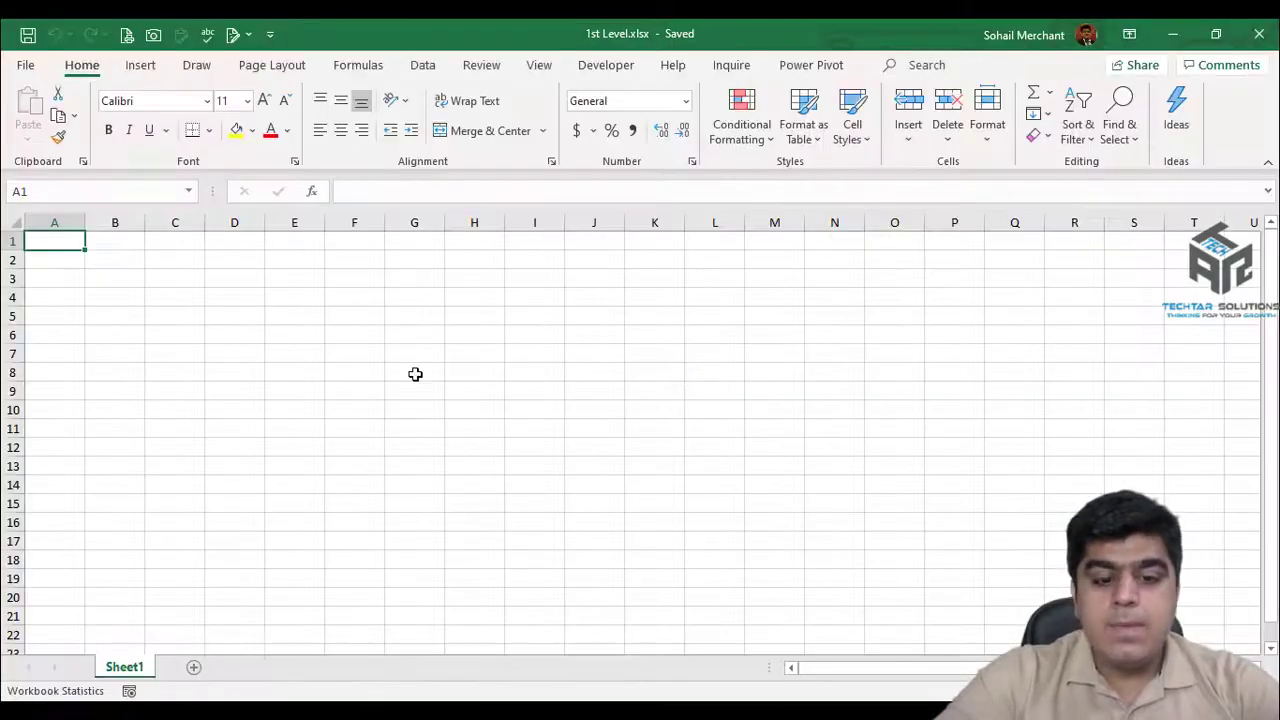
Close 1st Level.xlsx and reopen it from the recent workbooks list.
{"action": "key", "text": "ctrl+w"}
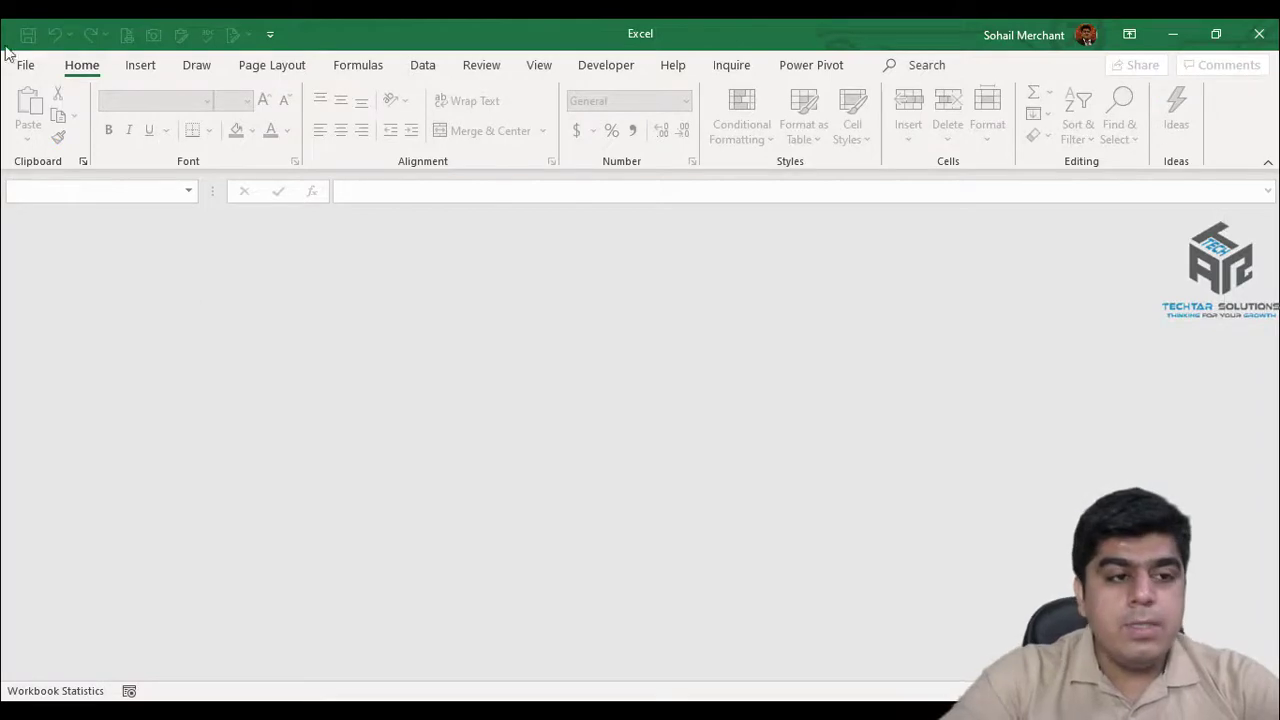
{"action": "left_click", "coordinate": [20, 64]}
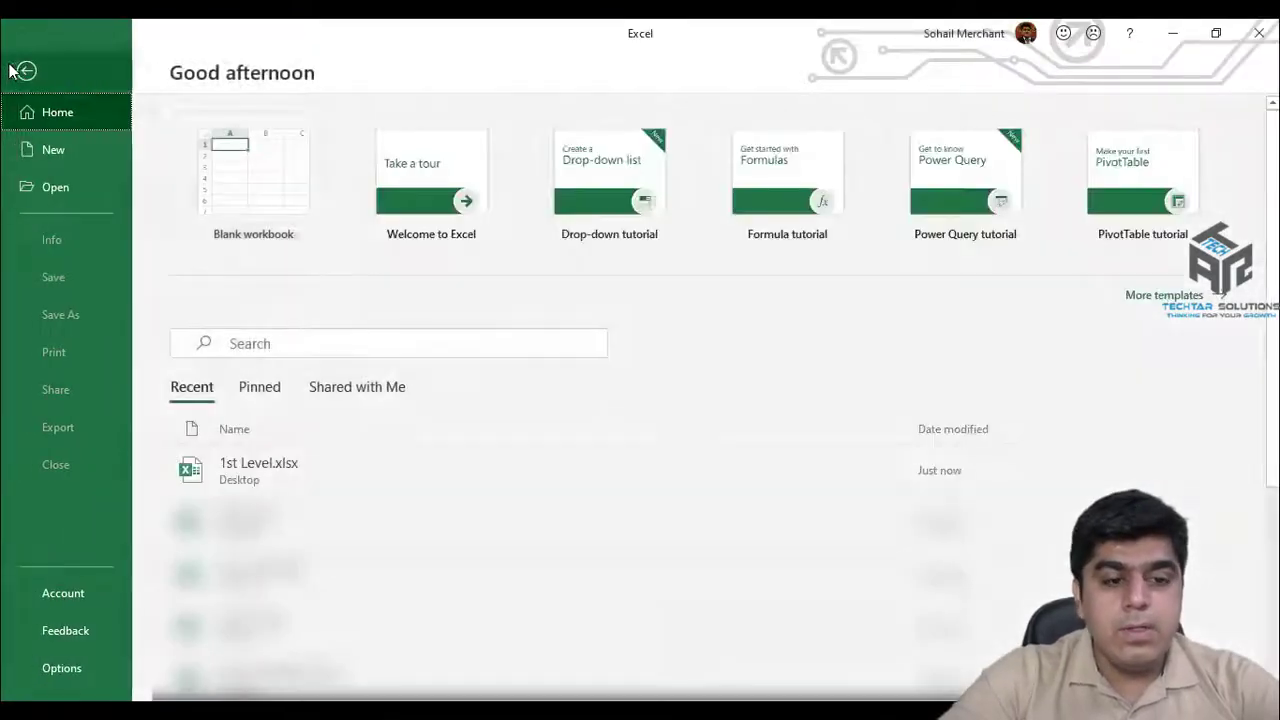
{"action": "left_click", "coordinate": [233, 474]}
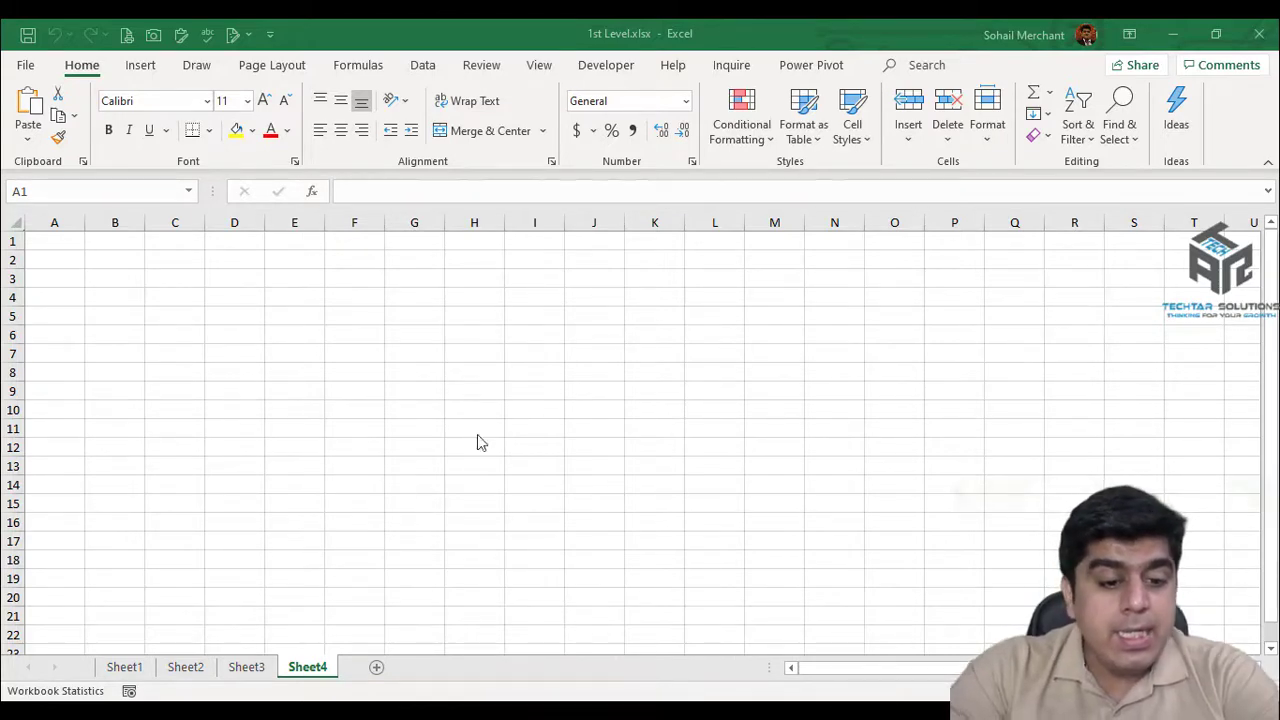
{"action": "left_click", "coordinate": [313, 667]}
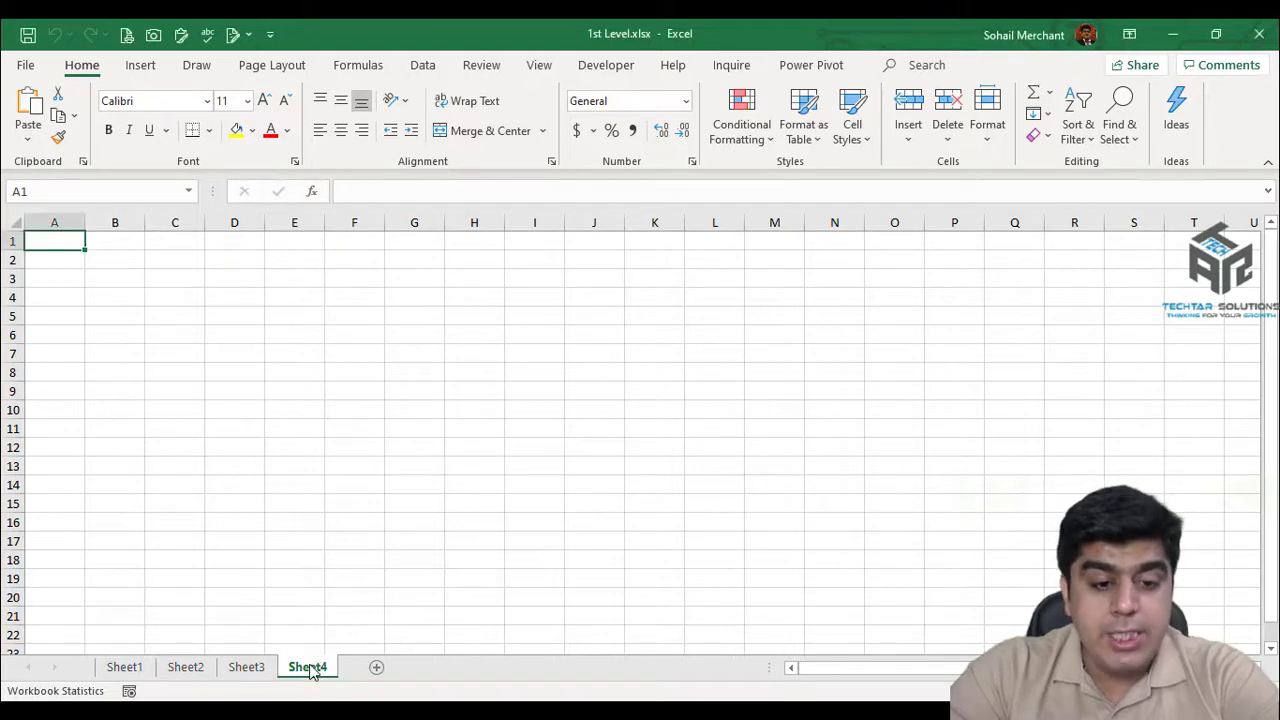
{"action": "right_click", "coordinate": [313, 672]}
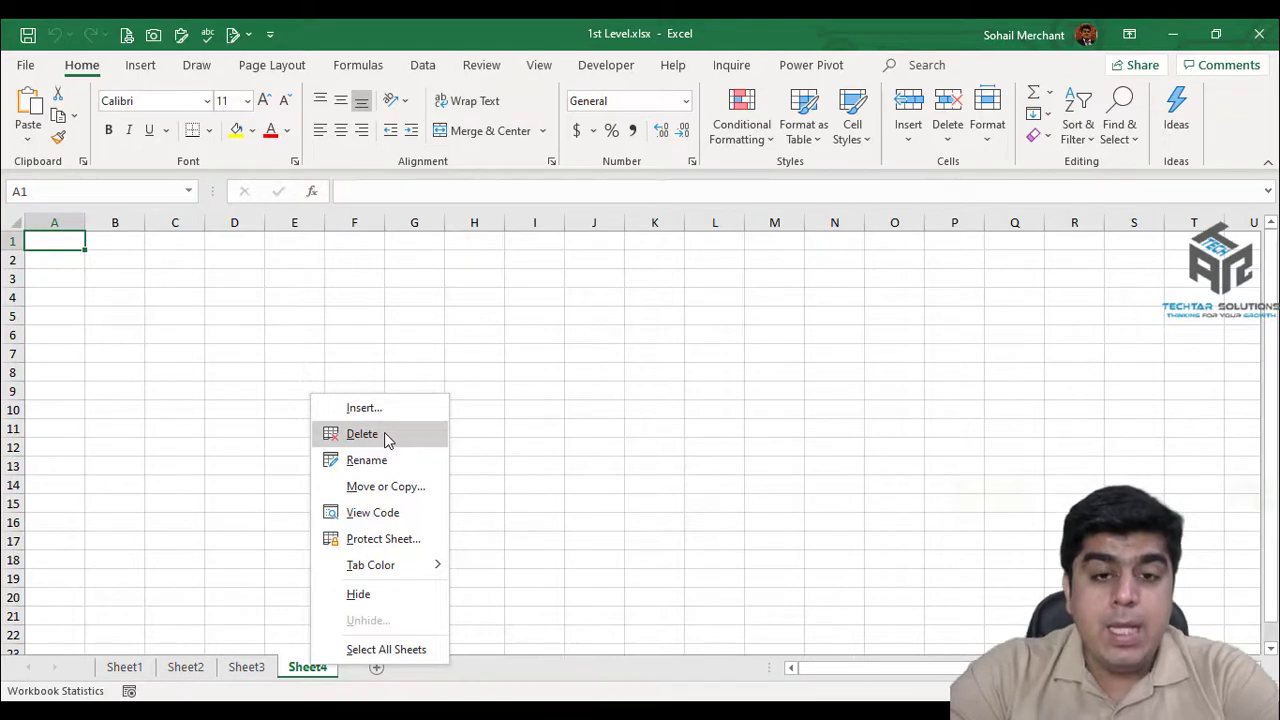
{"action": "left_click", "coordinate": [537, 336]}
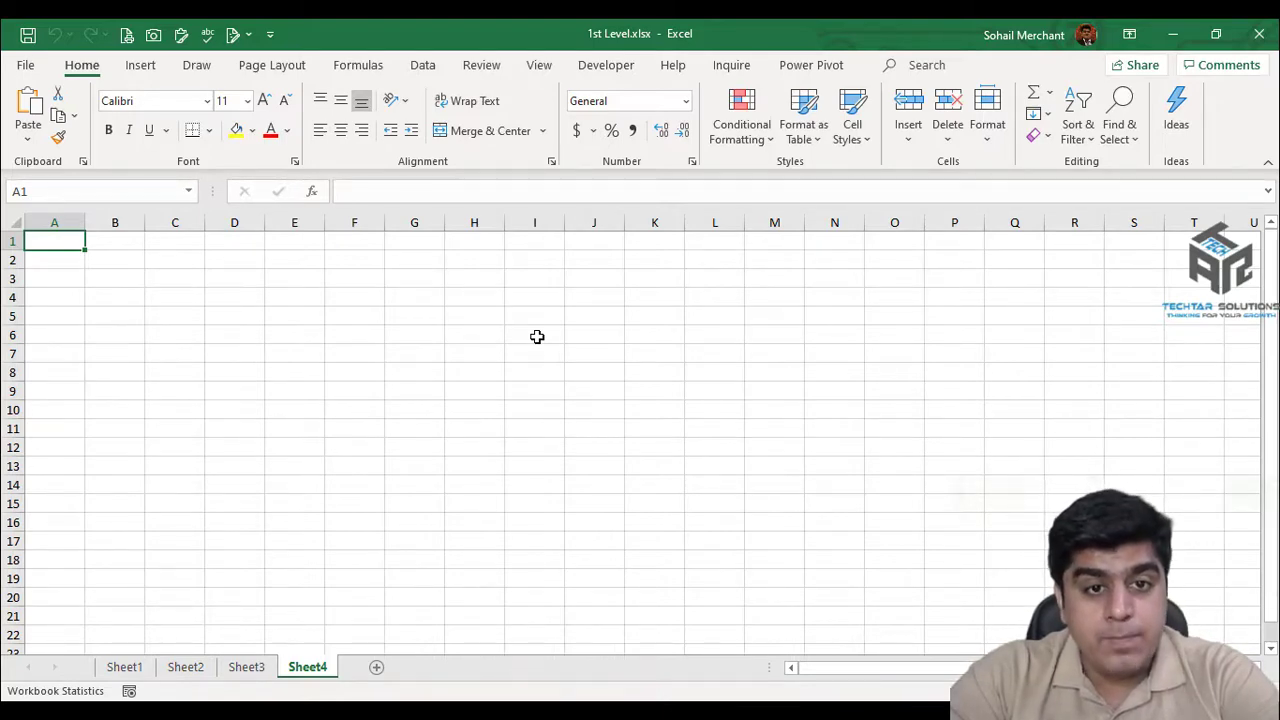
Protect the workbook structure with a password, entered and then confirmed.
{"action": "left_click", "coordinate": [496, 72]}
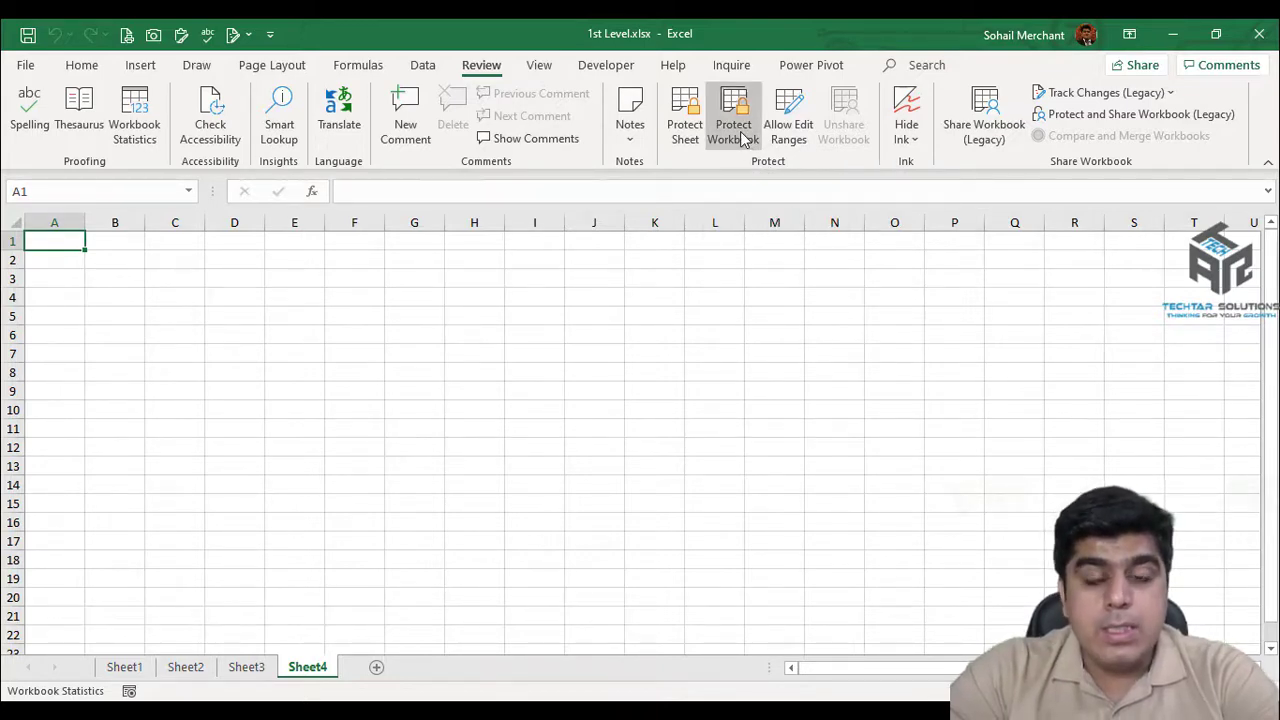
{"action": "left_click", "coordinate": [738, 132]}
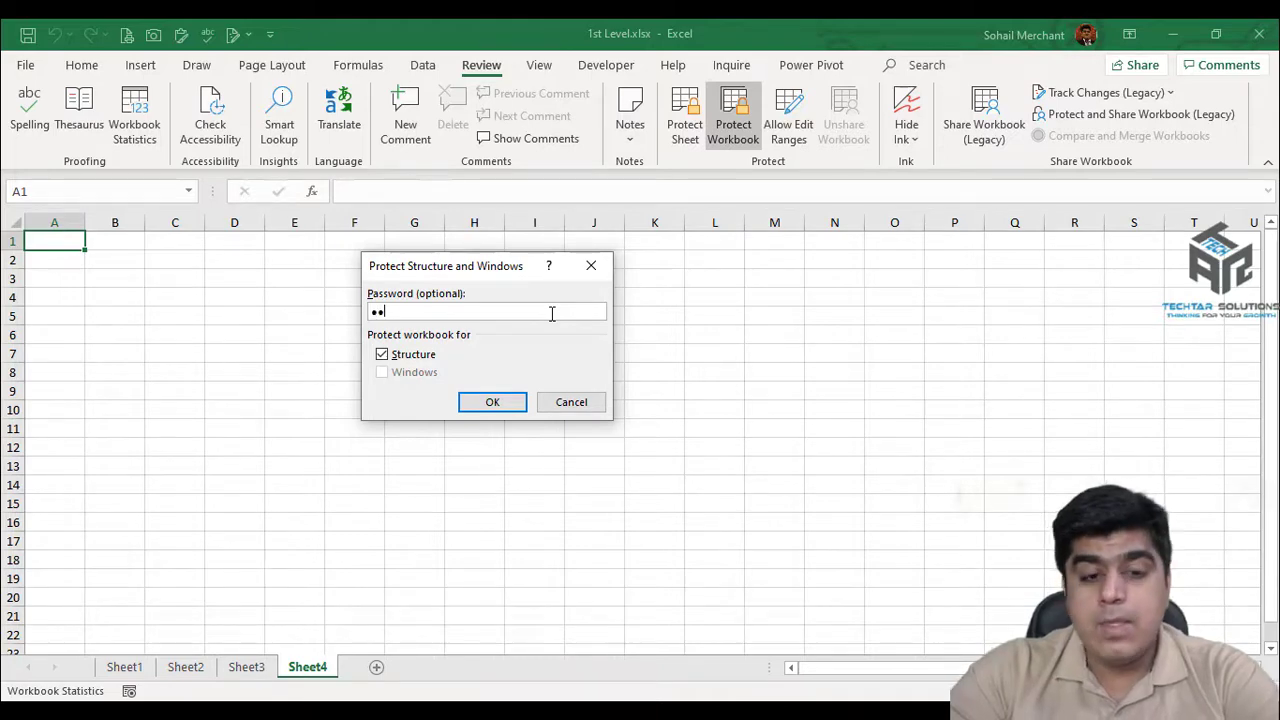
{"action": "left_click", "coordinate": [514, 404]}
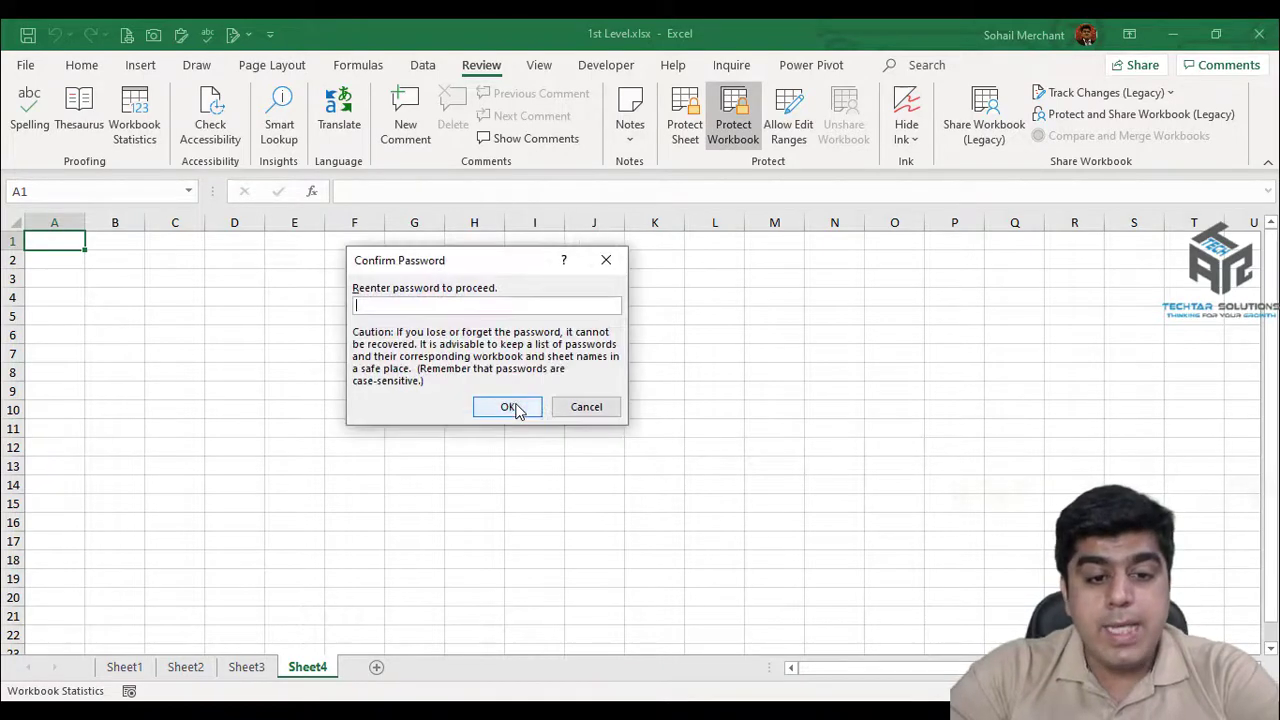
{"action": "type", "text": "1234"}
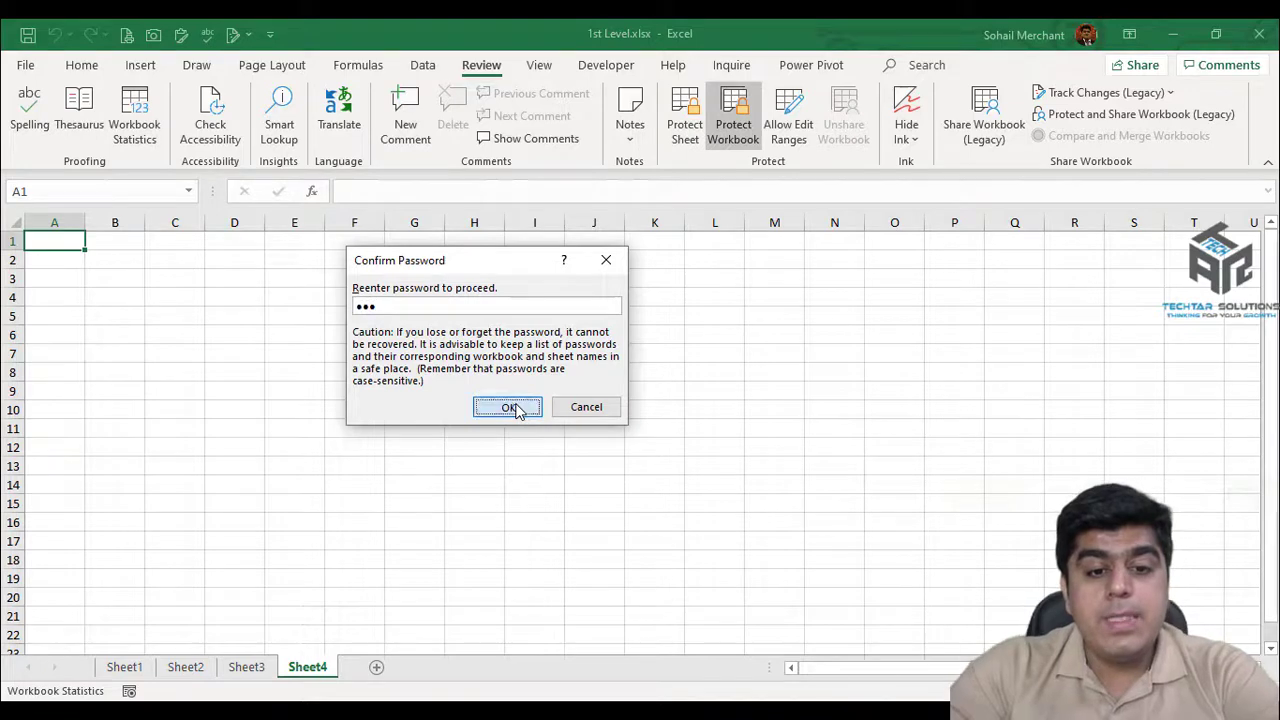
{"action": "left_click", "coordinate": [515, 408]}
Check Sheet4's tab menu for greyed-out options, then select the marks cells D3:D5.
{"action": "right_click", "coordinate": [315, 677]}
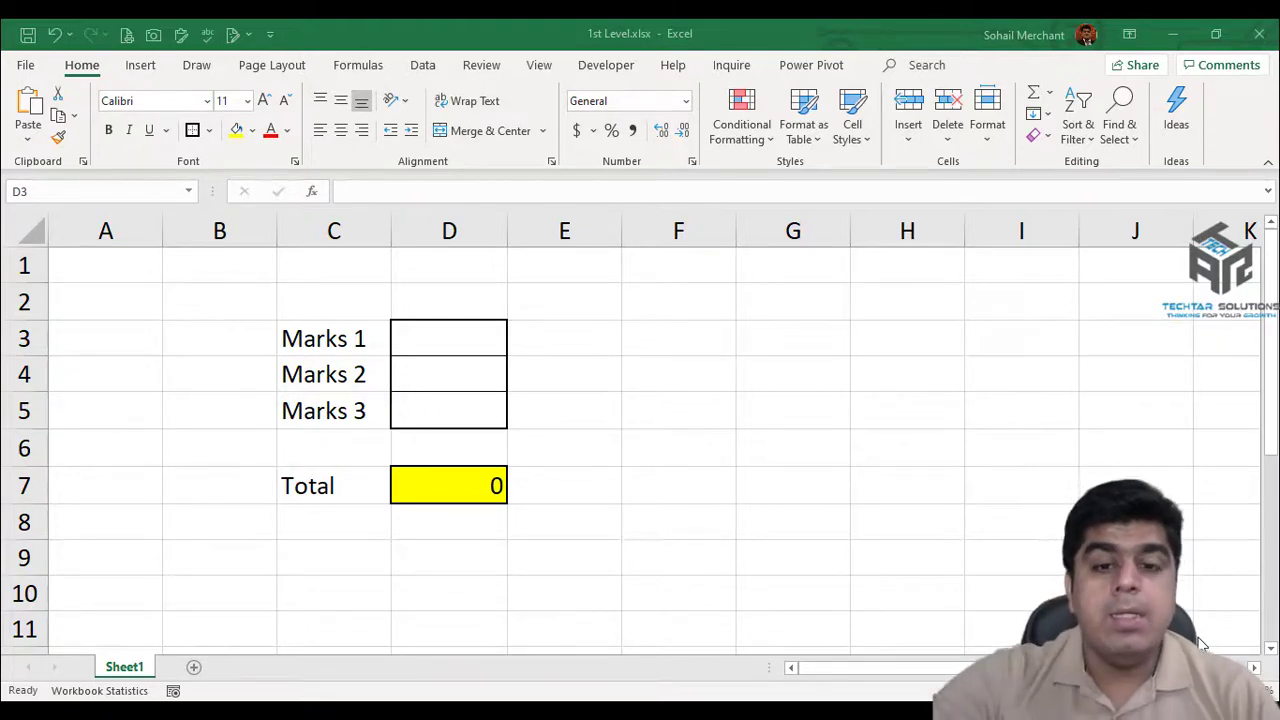
{"action": "left_click_drag", "start_coordinate": [477, 335], "coordinate": [467, 406]}
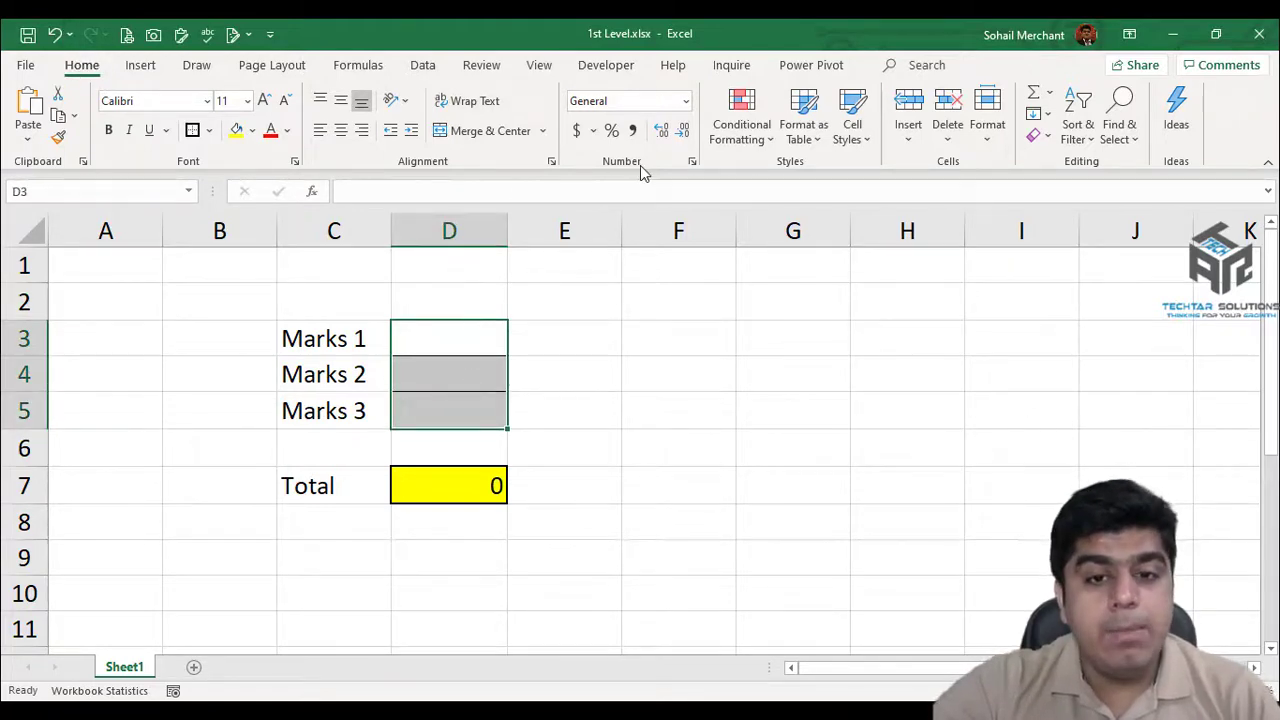
Leave D3:D5 unlocked on the Format Cells Protection tab.
{"action": "left_click", "coordinate": [693, 163]}
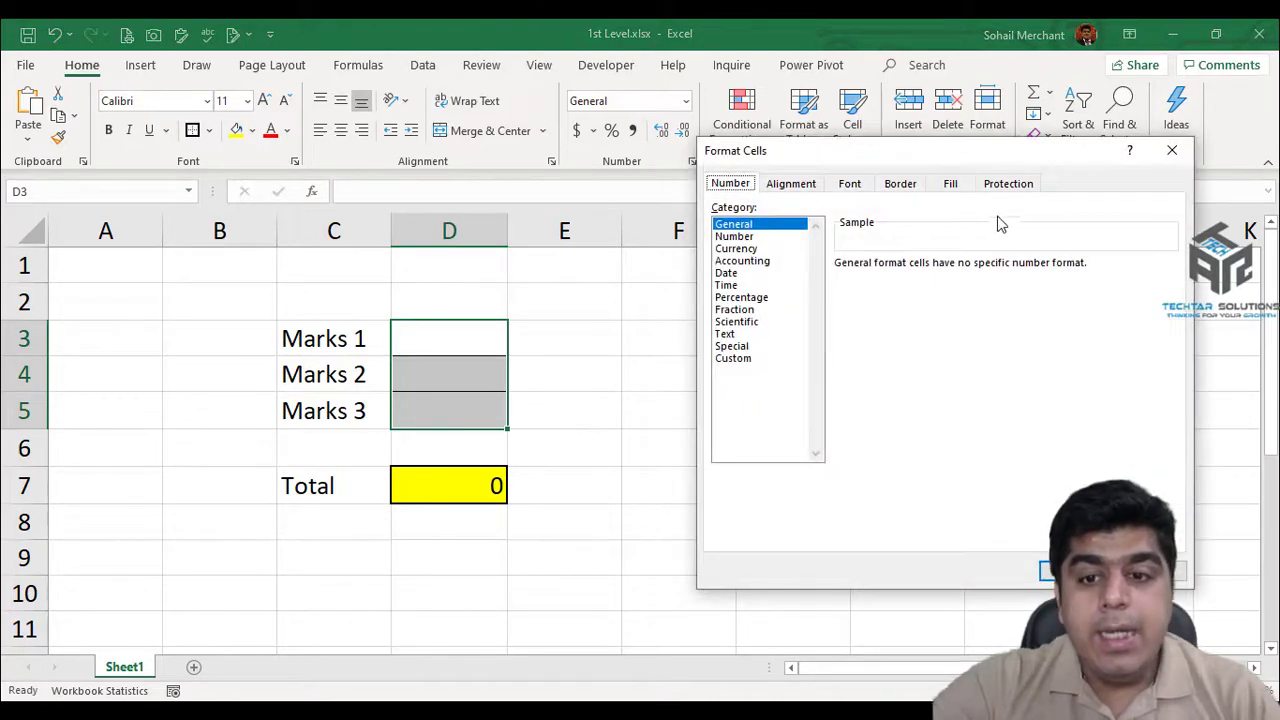
{"action": "left_click", "coordinate": [1006, 186]}
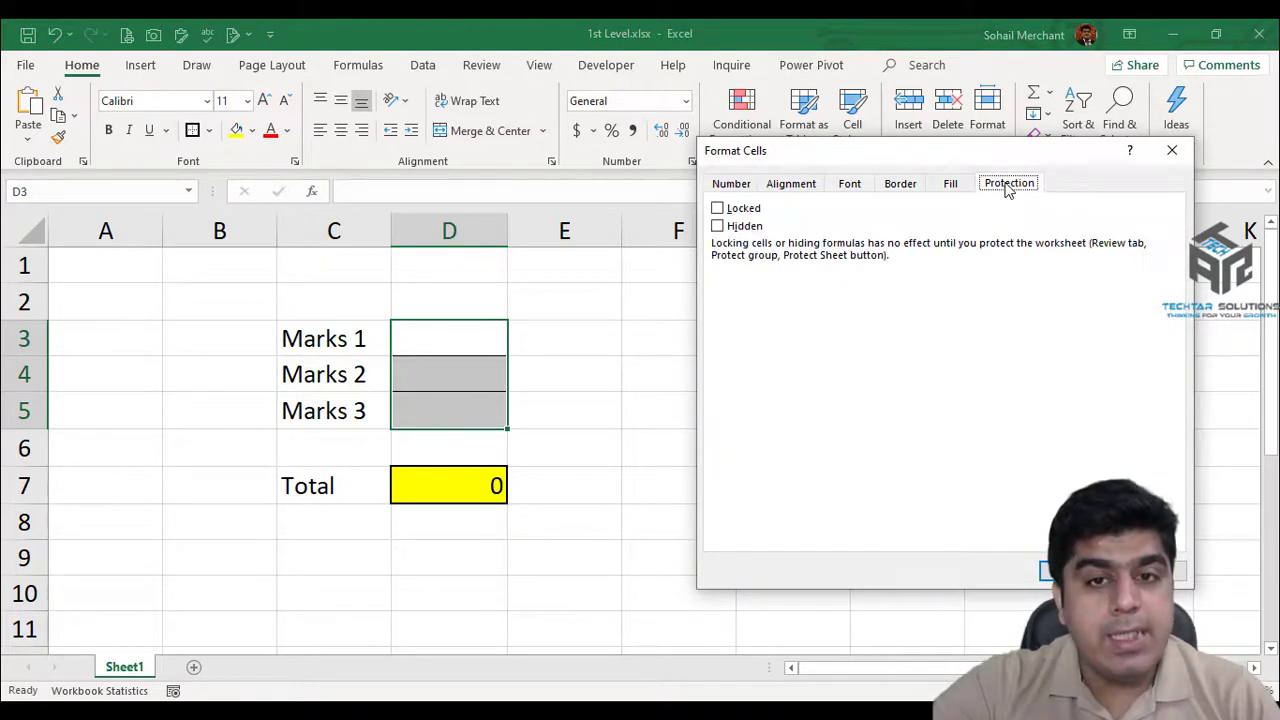
{"action": "left_click", "coordinate": [1050, 571]}
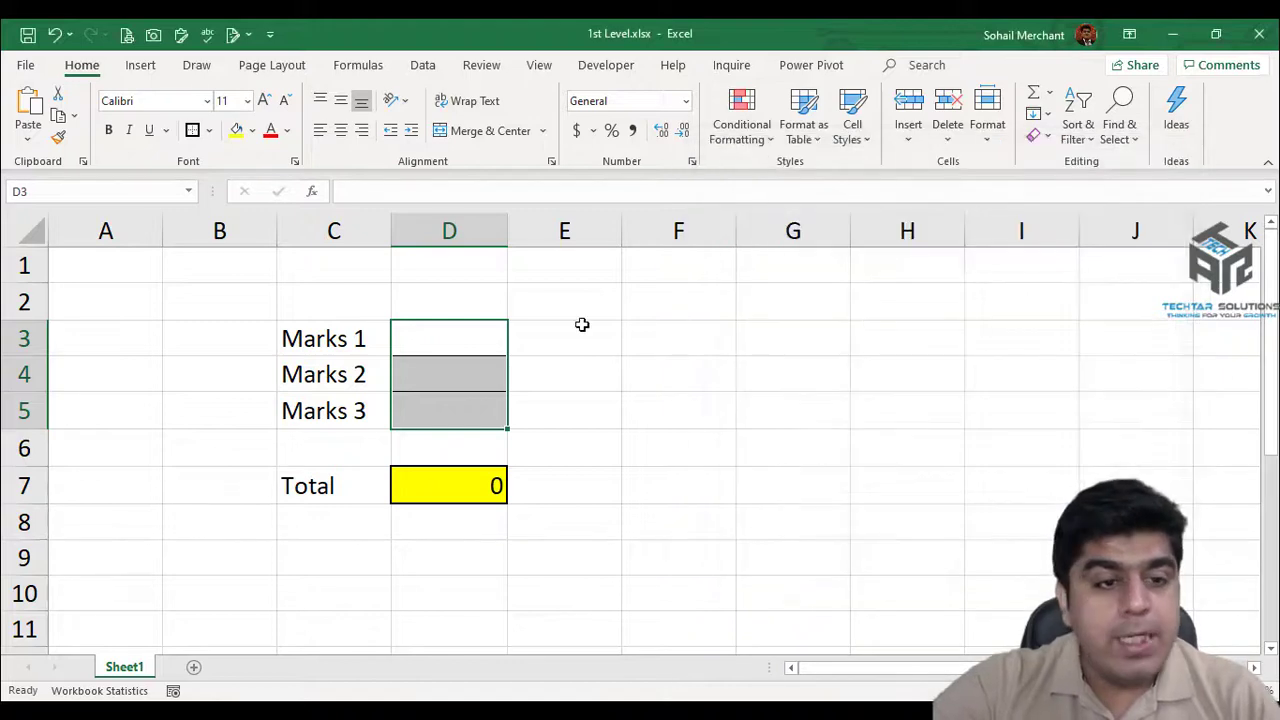
Reselect D3:D5 and recheck its protection through the right-click Format Cells.
{"action": "left_click", "coordinate": [452, 328]}
{"action": "mouse_move", "coordinate": [453, 328]}
{"action": "left_mouse_down"}
{"action": "mouse_move", "coordinate": [448, 429]}
{"action": "mouse_move", "coordinate": [445, 411]}
{"action": "left_mouse_up"}
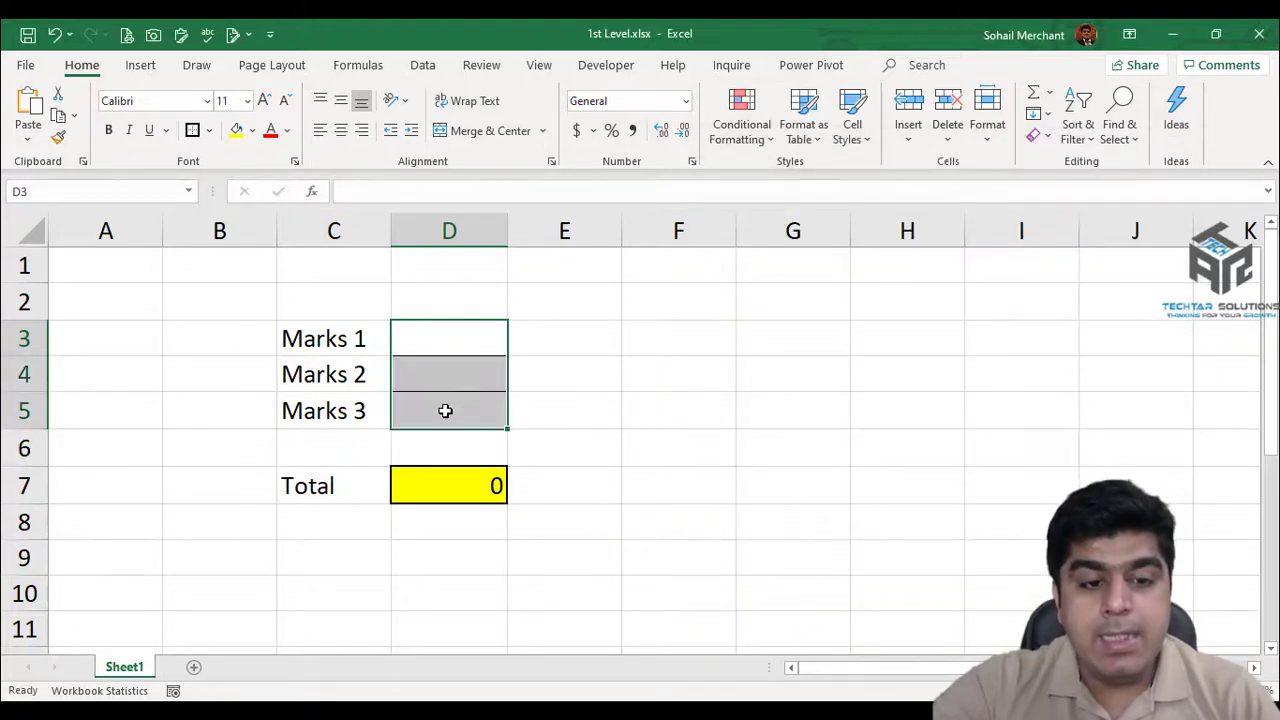
{"action": "right_click", "coordinate": [445, 411]}
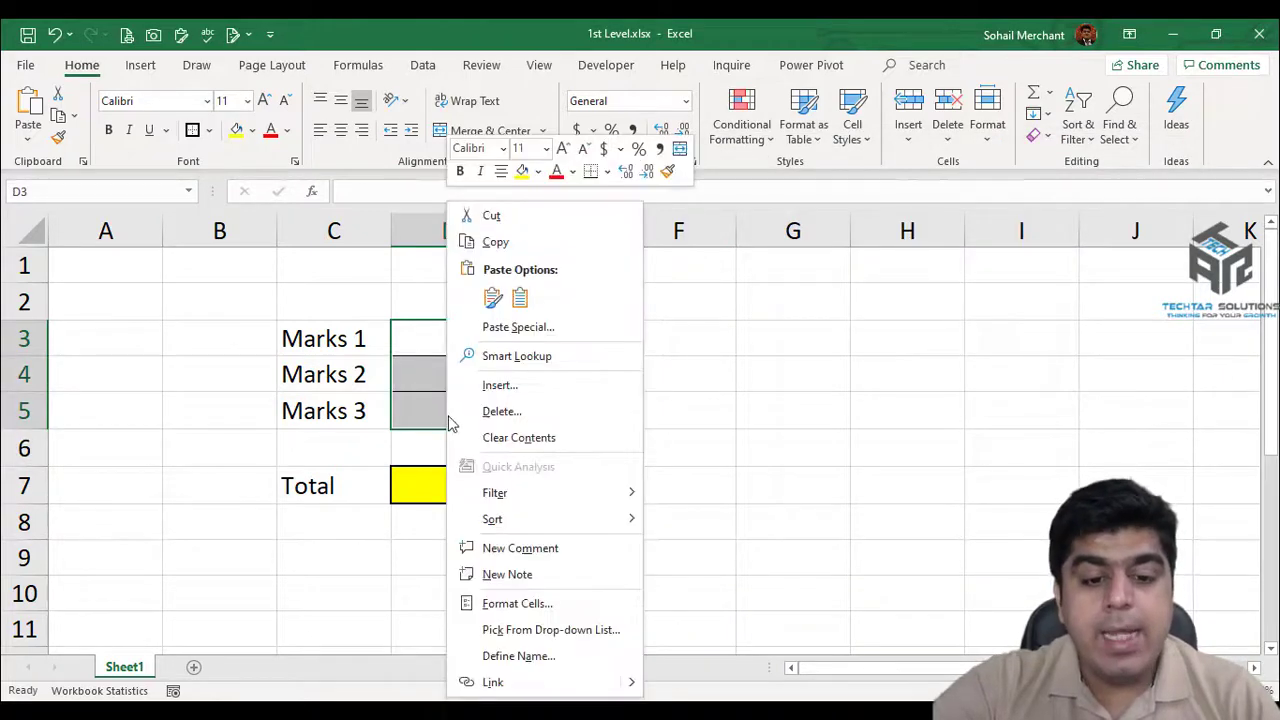
{"action": "left_click", "coordinate": [545, 610]}
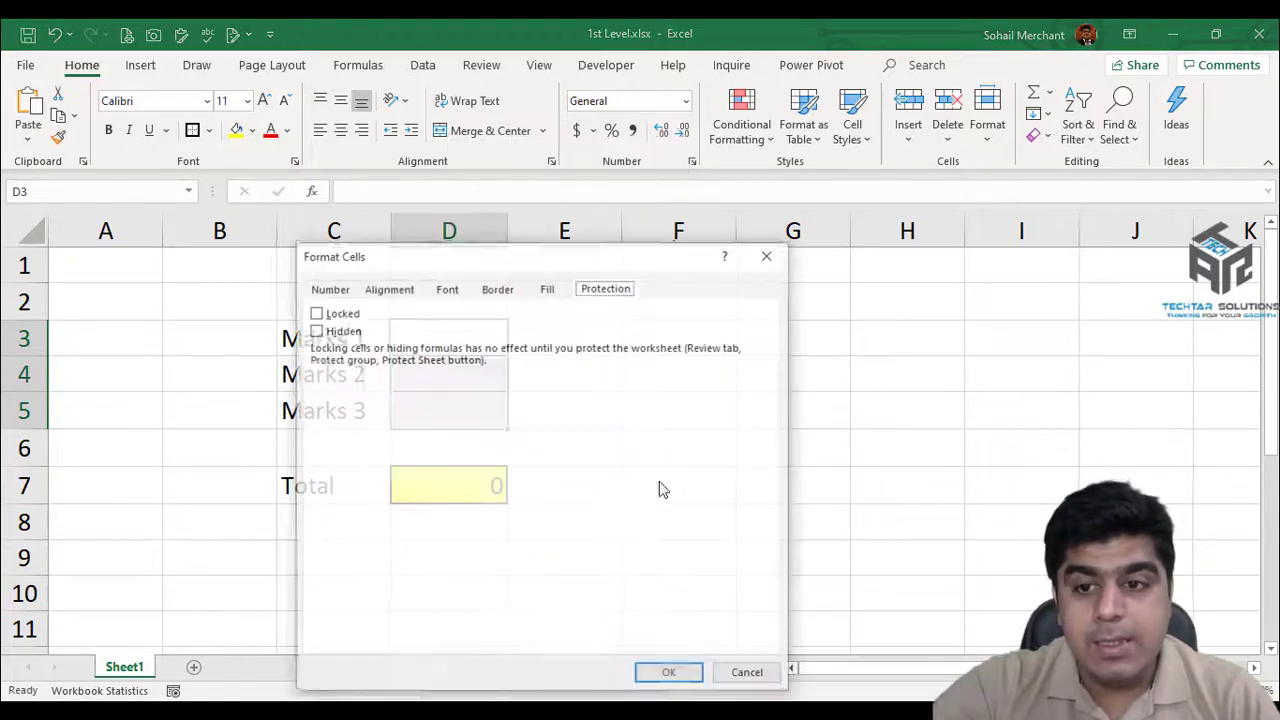
{"action": "left_click", "coordinate": [770, 256]}
Reselect D3:D5 and review its locking via Ctrl+1 and Home > Format > Format Cells.
{"action": "left_click", "coordinate": [467, 322]}
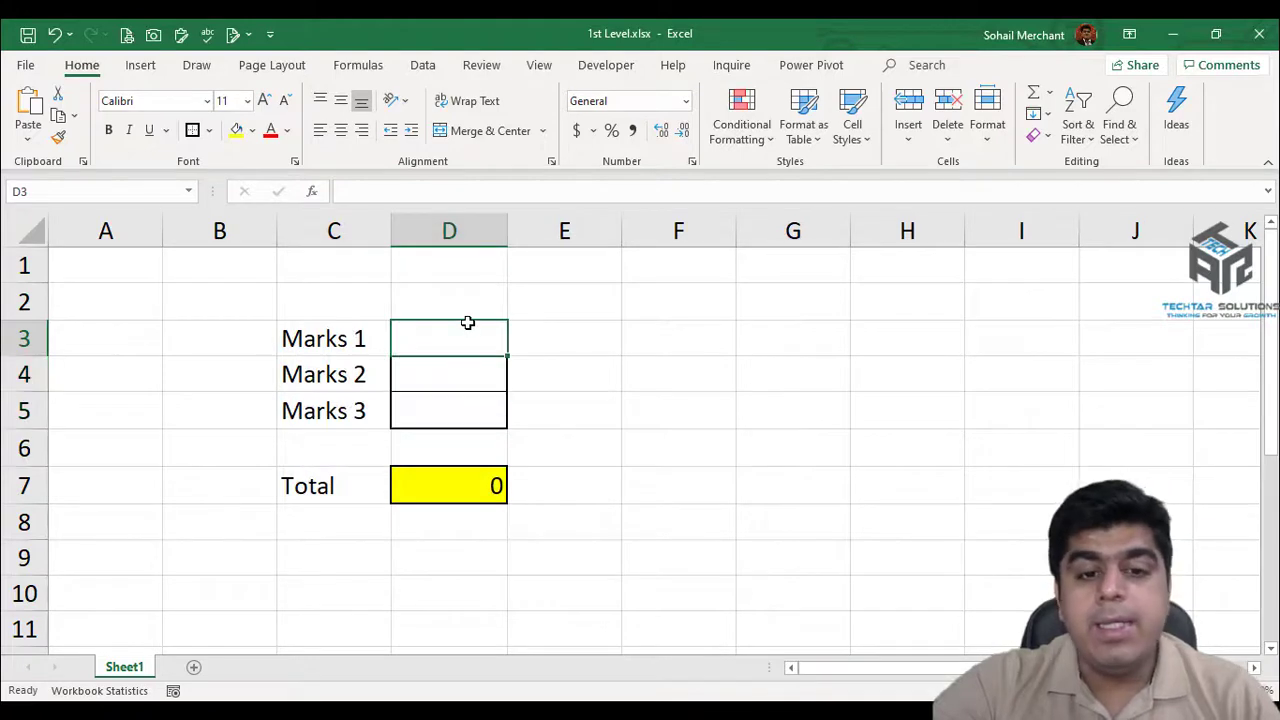
{"action": "left_click_drag", "start_coordinate": [467, 331], "coordinate": [462, 406]}
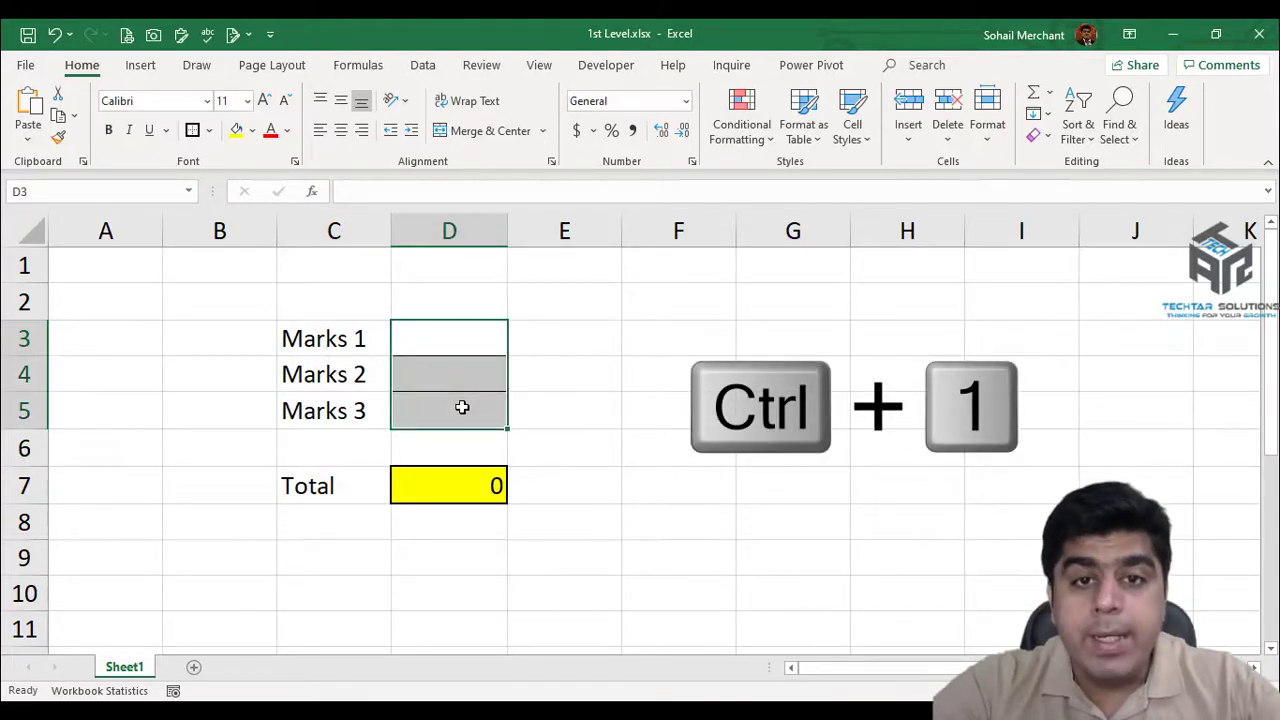
{"action": "key", "text": "ctrl+1"}
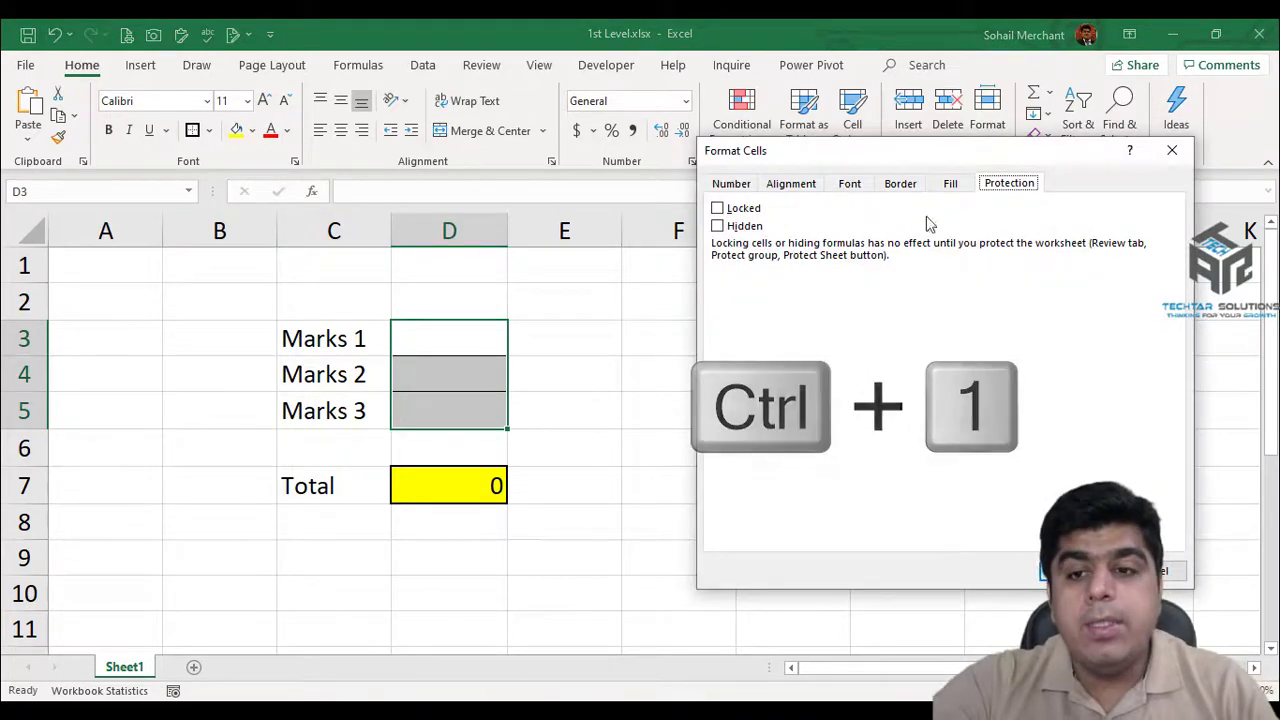
{"action": "left_click", "coordinate": [1170, 149]}
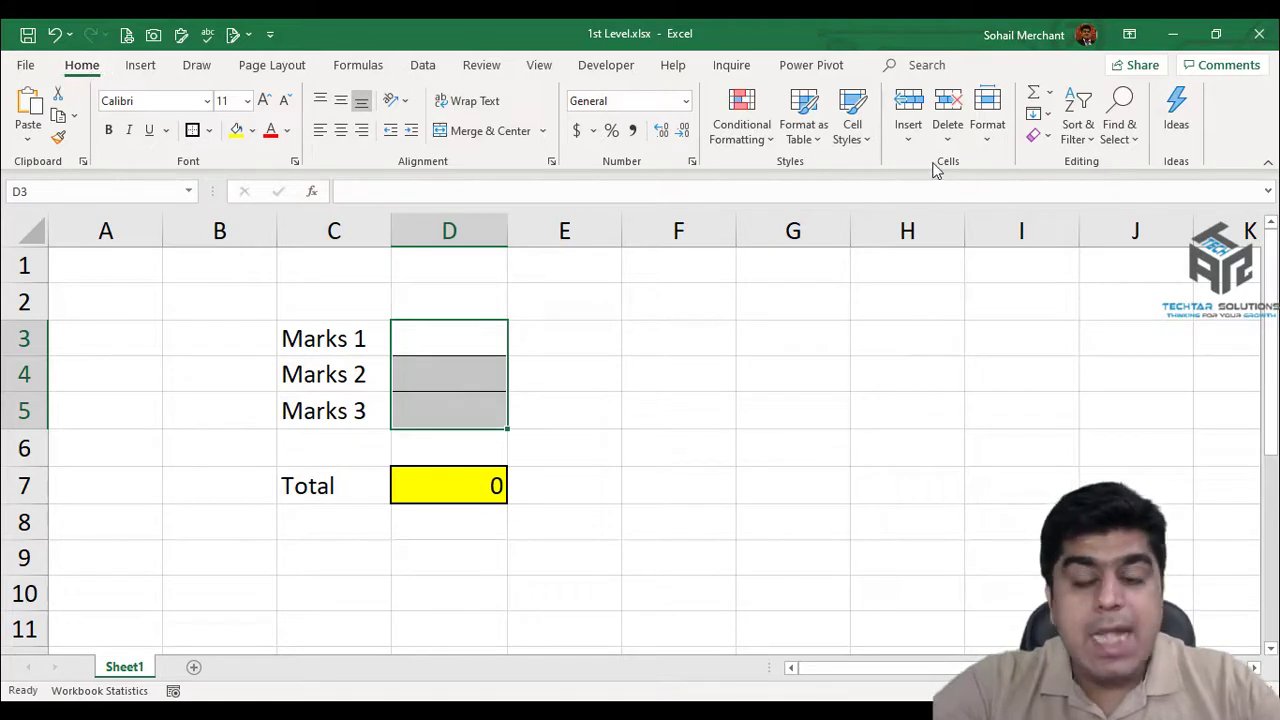
{"action": "left_click", "coordinate": [990, 132]}
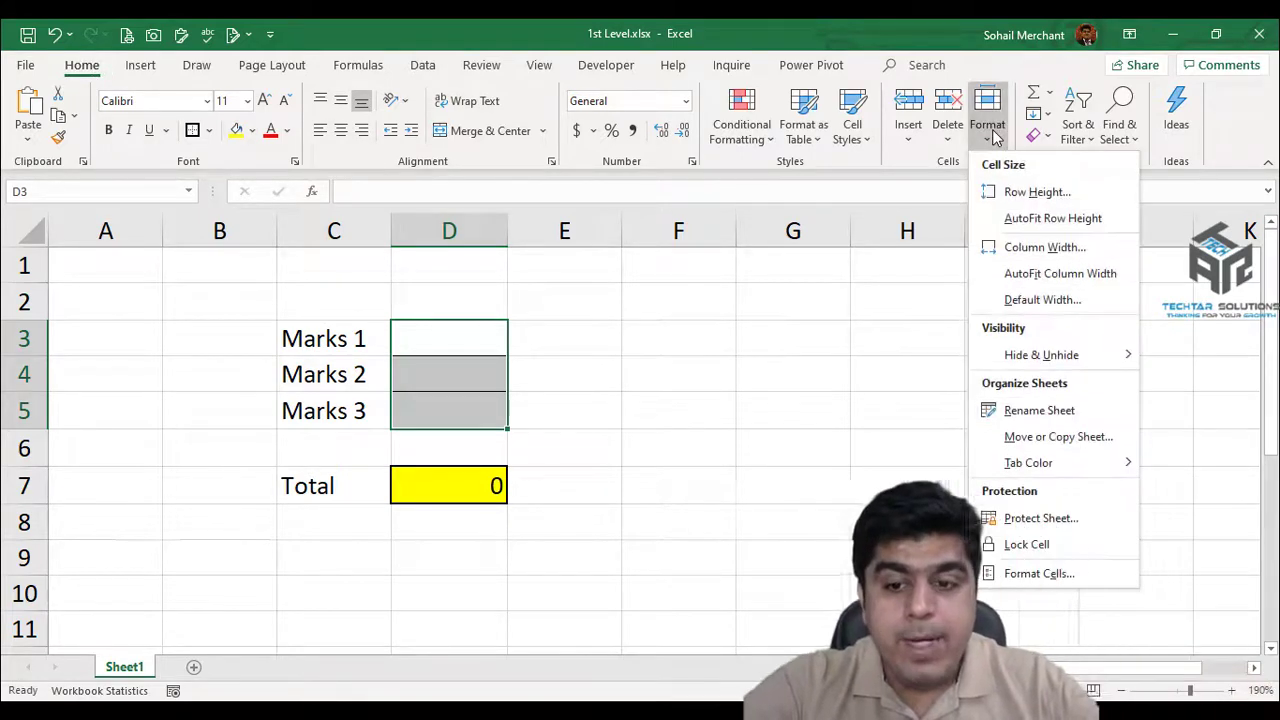
{"action": "left_click", "coordinate": [1038, 574]}
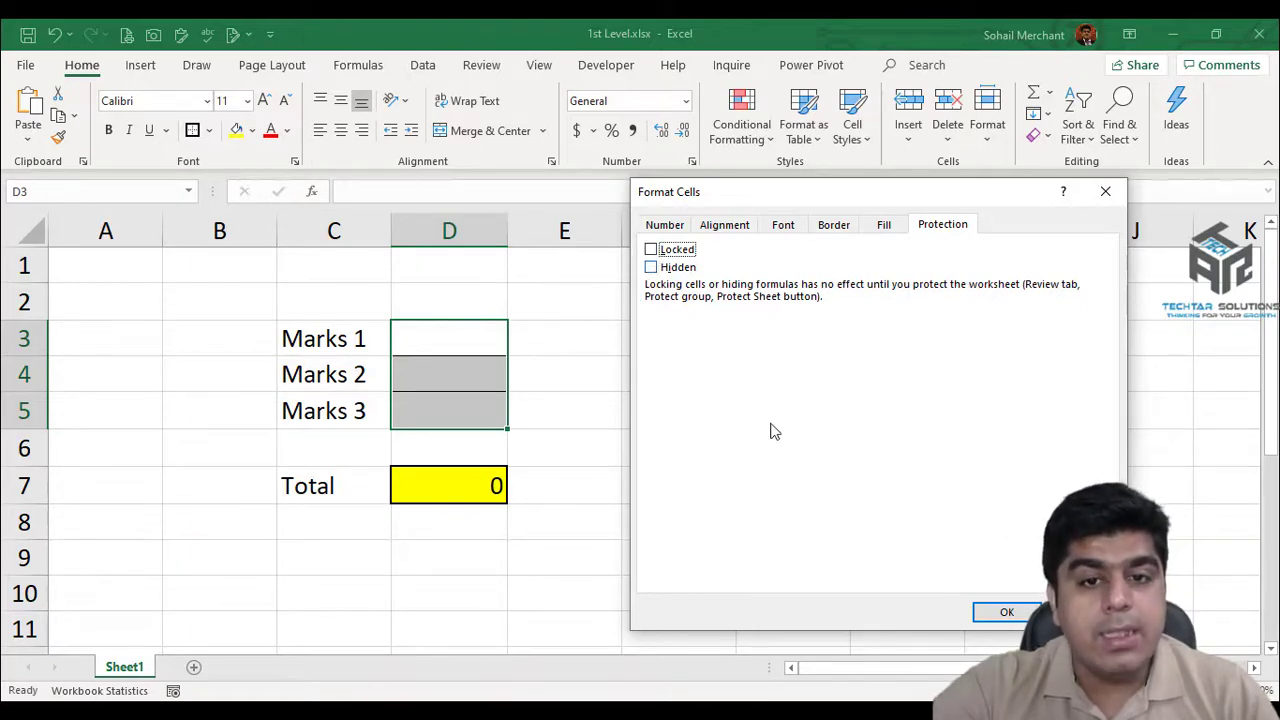
Inspect the Total cell D7's =SUM(D3:D5) formula, cancelling the edit so it stays unchanged.
{"action": "left_click", "coordinate": [525, 483]}
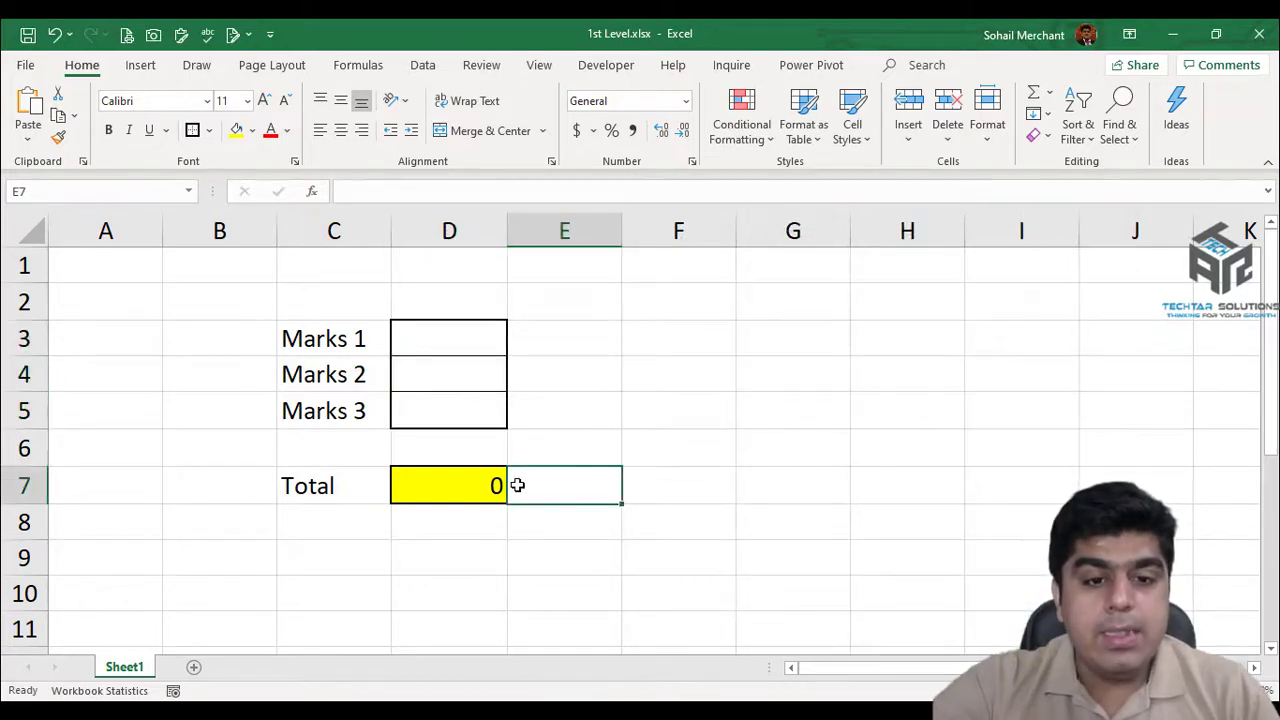
{"action": "left_click", "coordinate": [443, 482]}
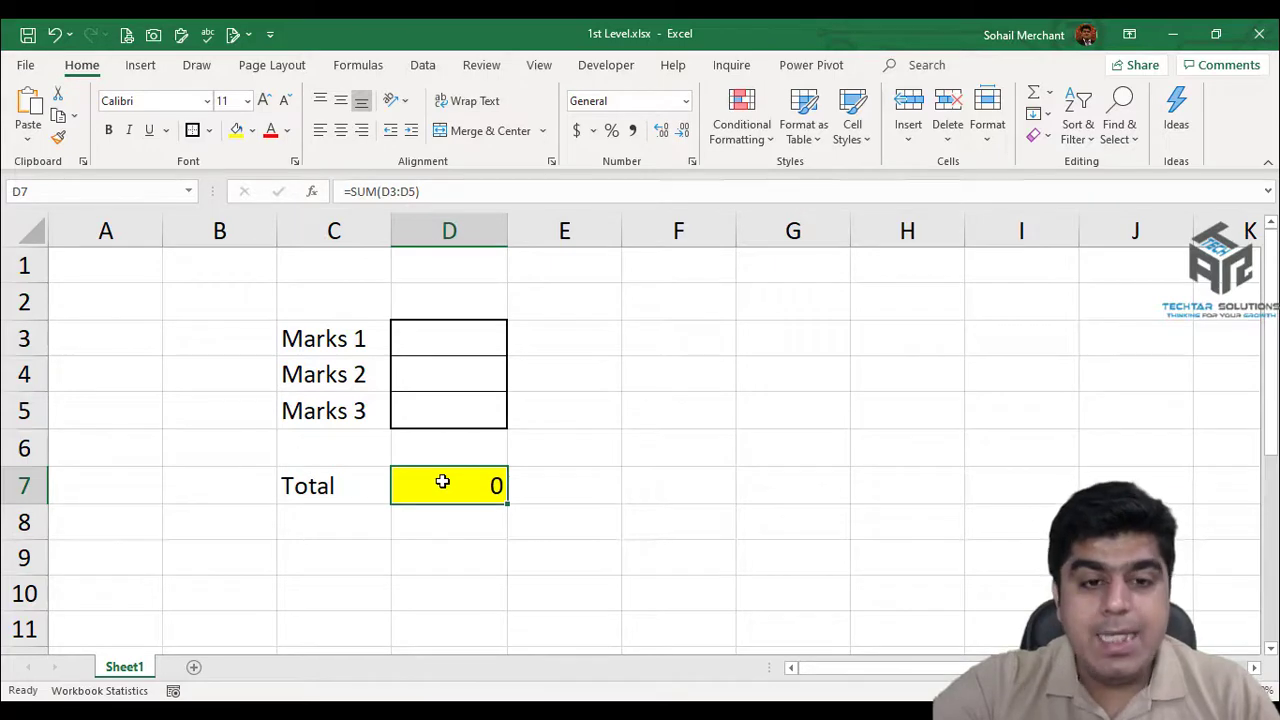
{"action": "left_click", "coordinate": [431, 191]}
{"action": "left_click_drag", "start_coordinate": [431, 191], "coordinate": [336, 192]}
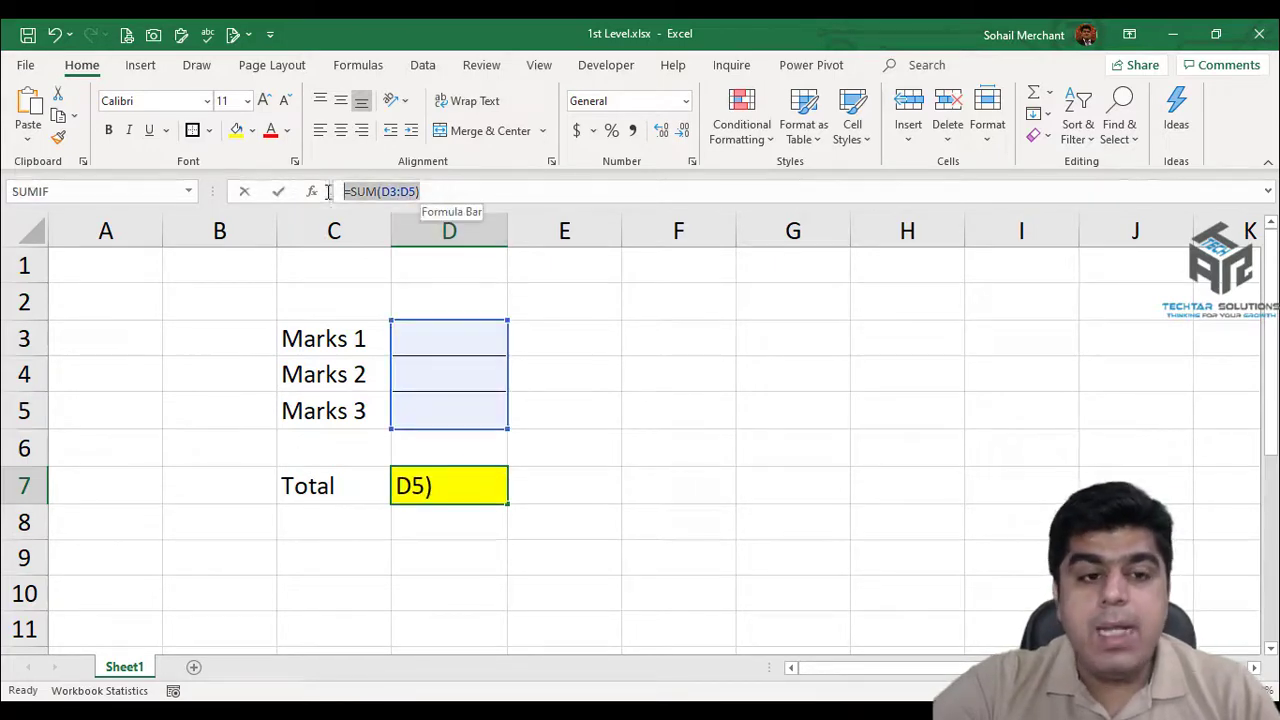
{"action": "type", "text": "="}
{"action": "left_click", "coordinate": [319, 274]}
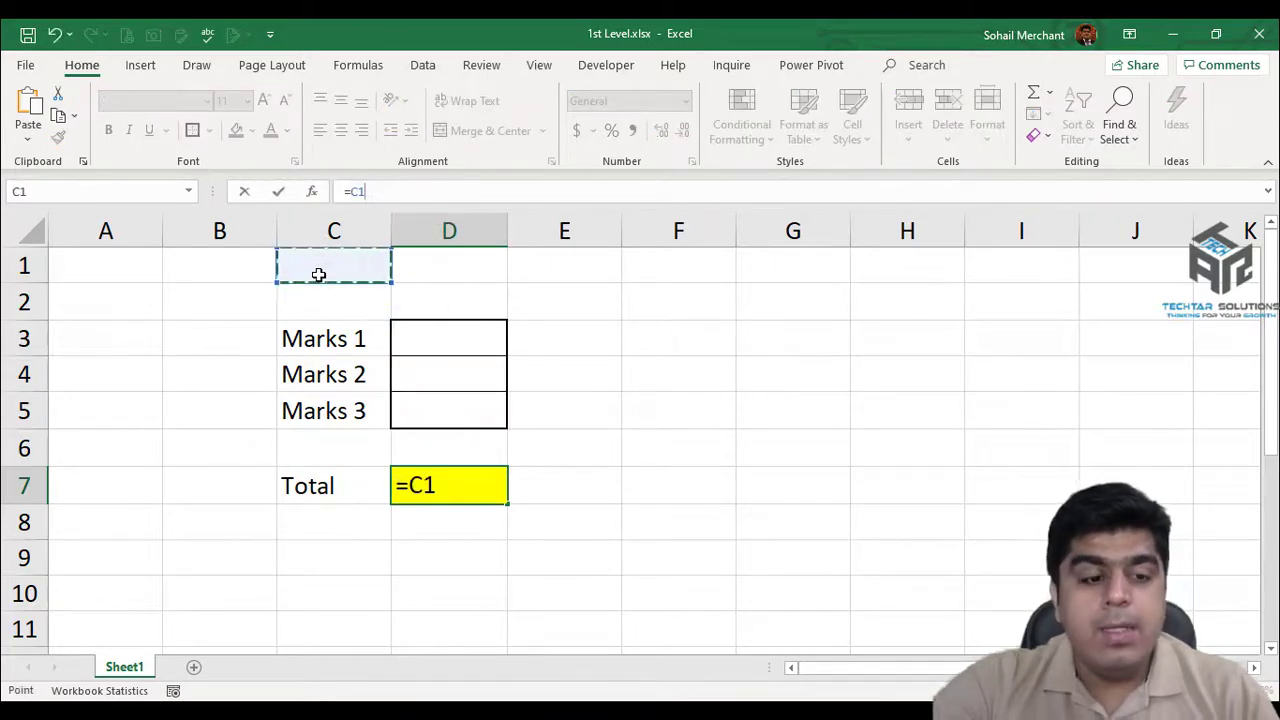
{"action": "key", "text": "Escape"}
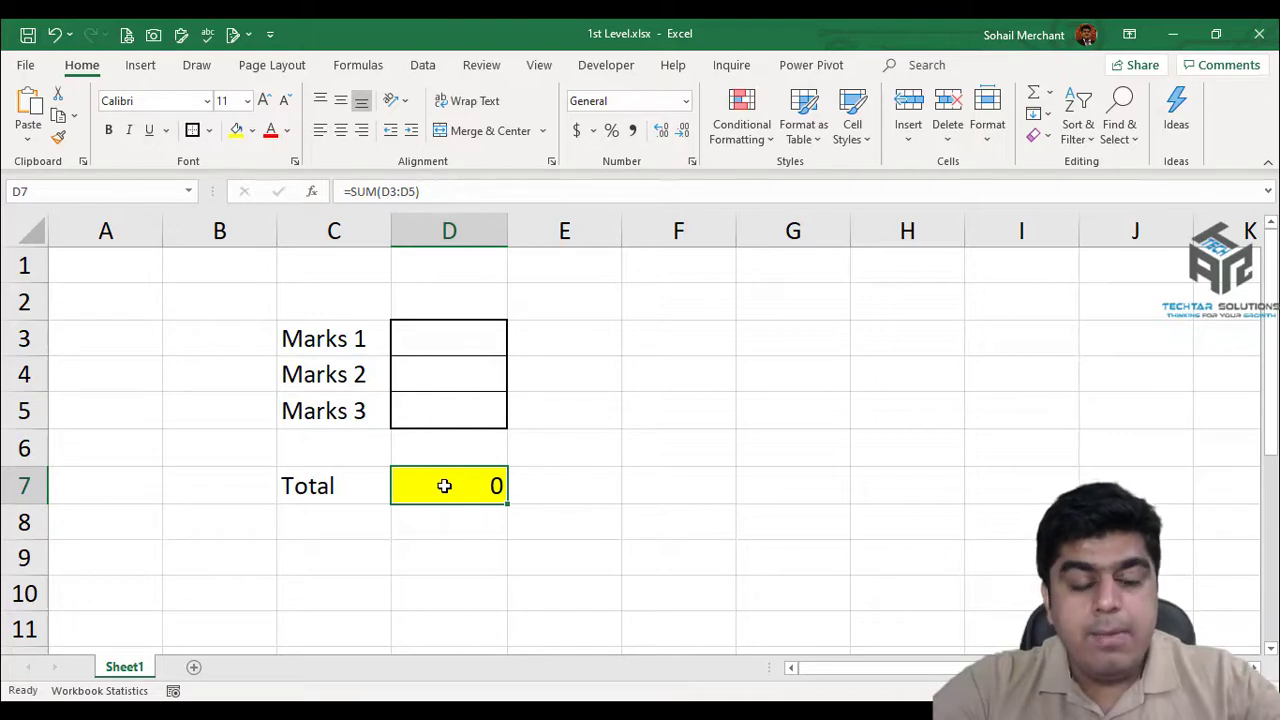
Set the Total cell D7 to Locked and Hidden in Format Cells.
{"action": "key", "text": "ctrl+1"}
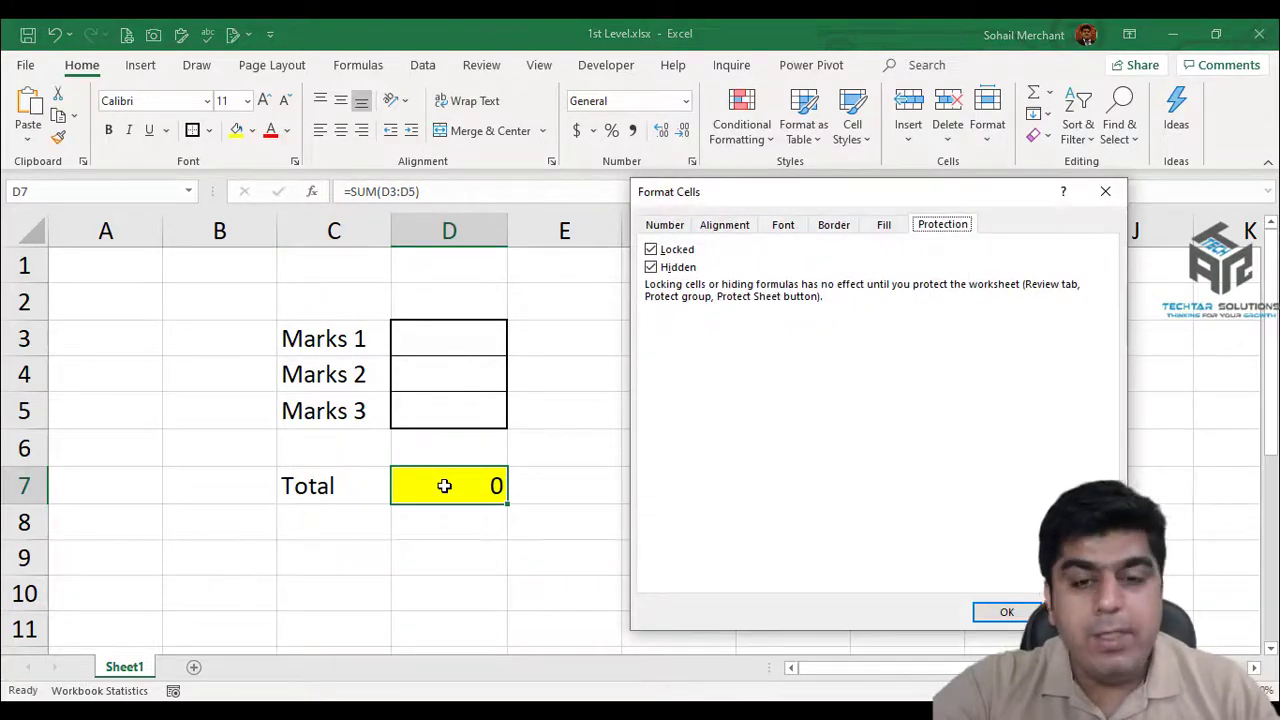
{"action": "left_click", "coordinate": [651, 269]}
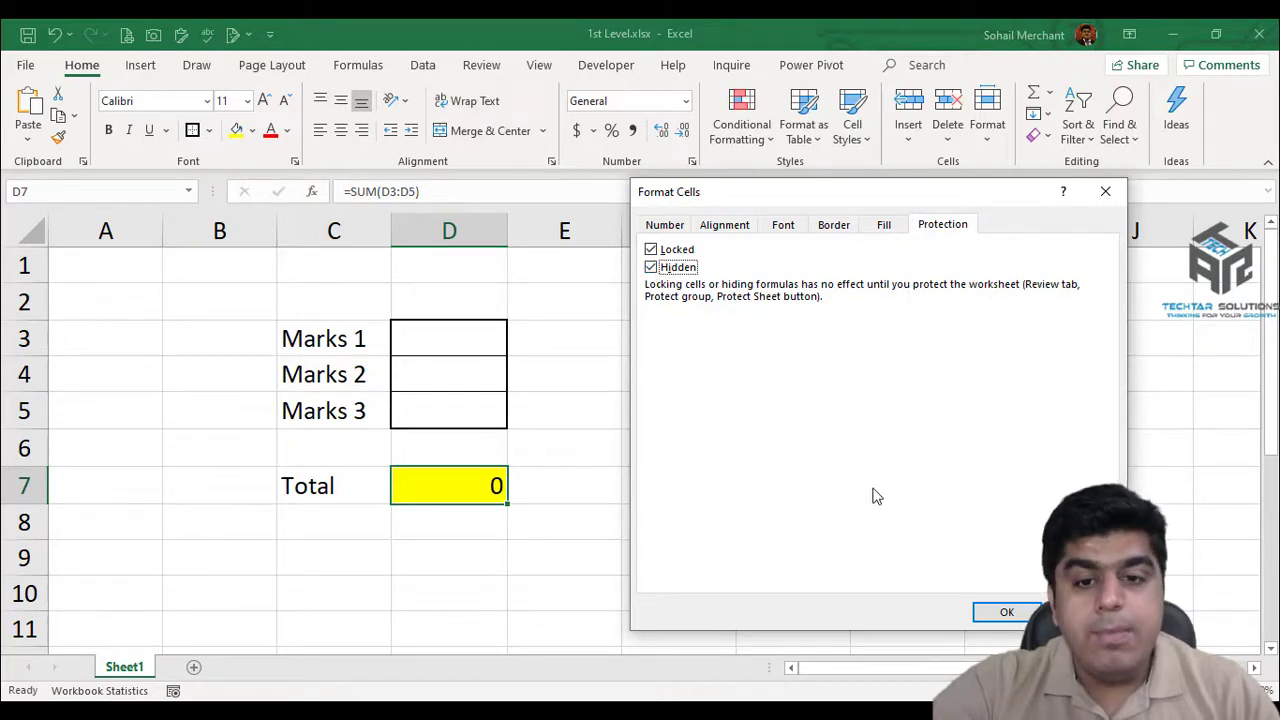
{"action": "left_click", "coordinate": [1018, 614]}
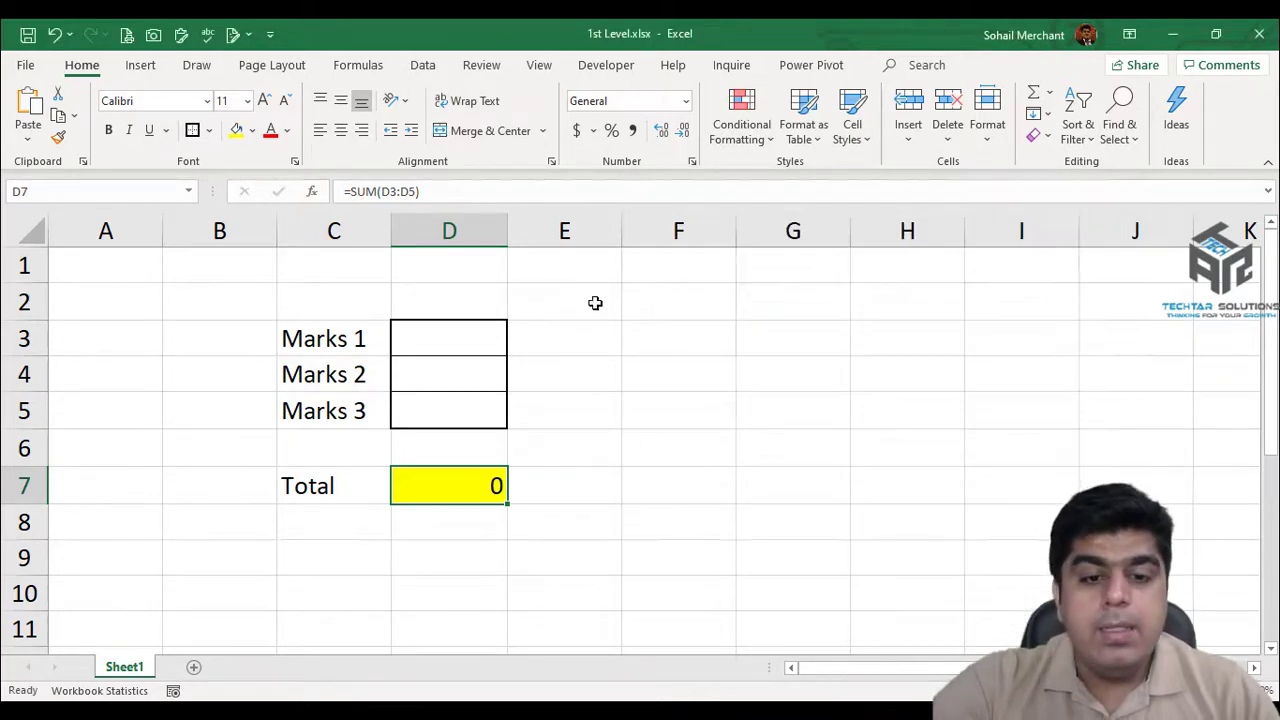
{"action": "left_click", "coordinate": [595, 302]}
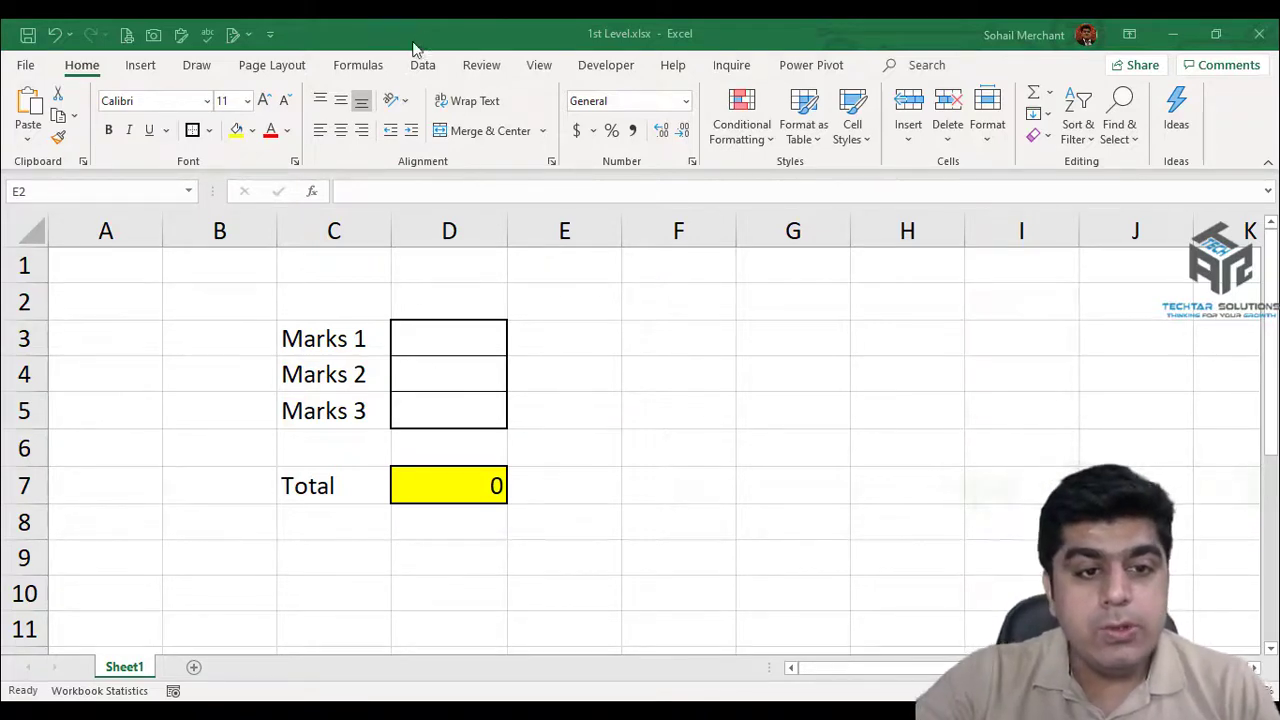
Protect Sheet1 with a confirmed password, allowing selection of locked and unlocked cells.
{"action": "left_click", "coordinate": [481, 66]}
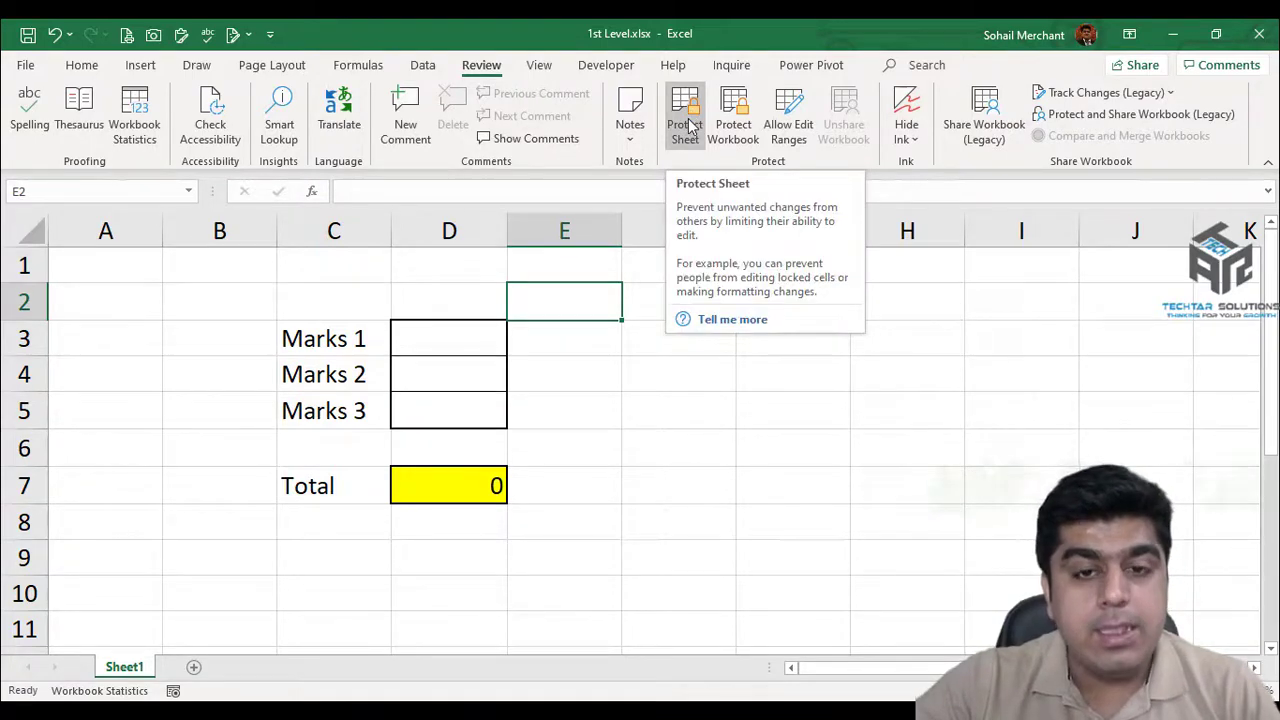
{"action": "left_click", "coordinate": [688, 125]}
{"action": "left_click_drag", "start_coordinate": [838, 276], "coordinate": [756, 276]}
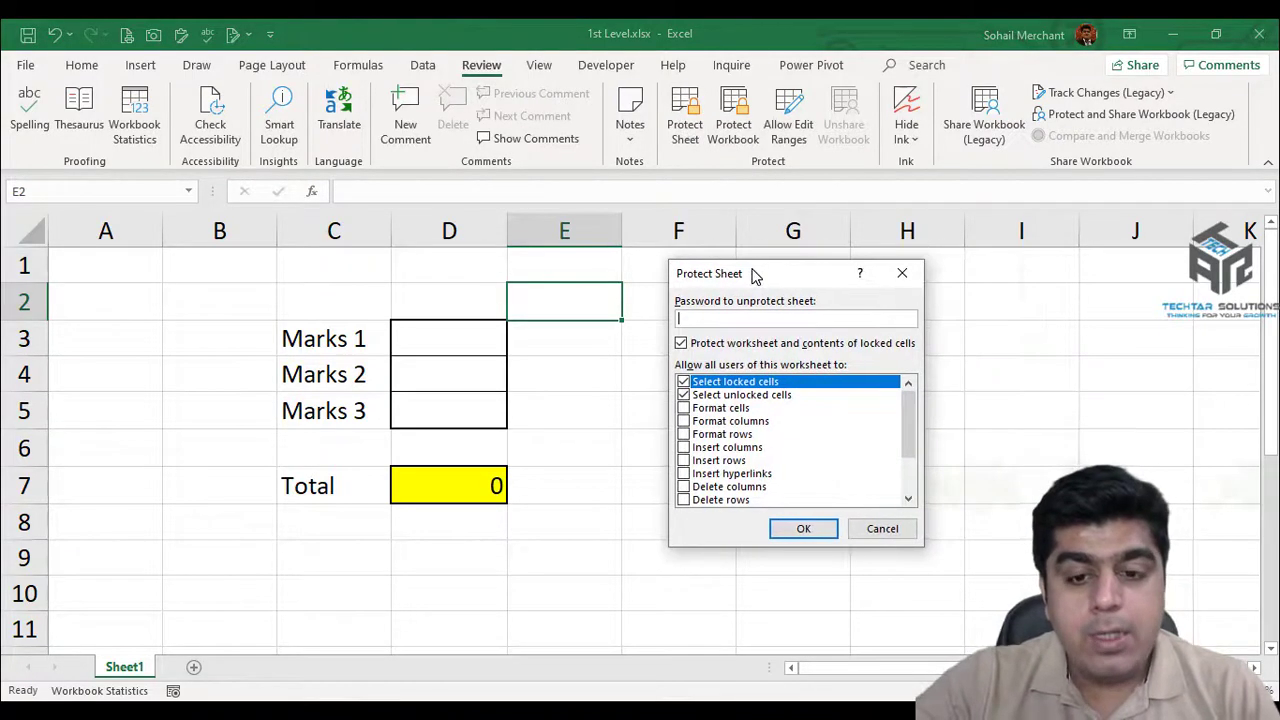
{"action": "mouse_move", "coordinate": [908, 410]}
{"action": "left_mouse_down"}
{"action": "mouse_move", "coordinate": [905, 462]}
{"action": "mouse_move", "coordinate": [905, 410]}
{"action": "left_mouse_up"}
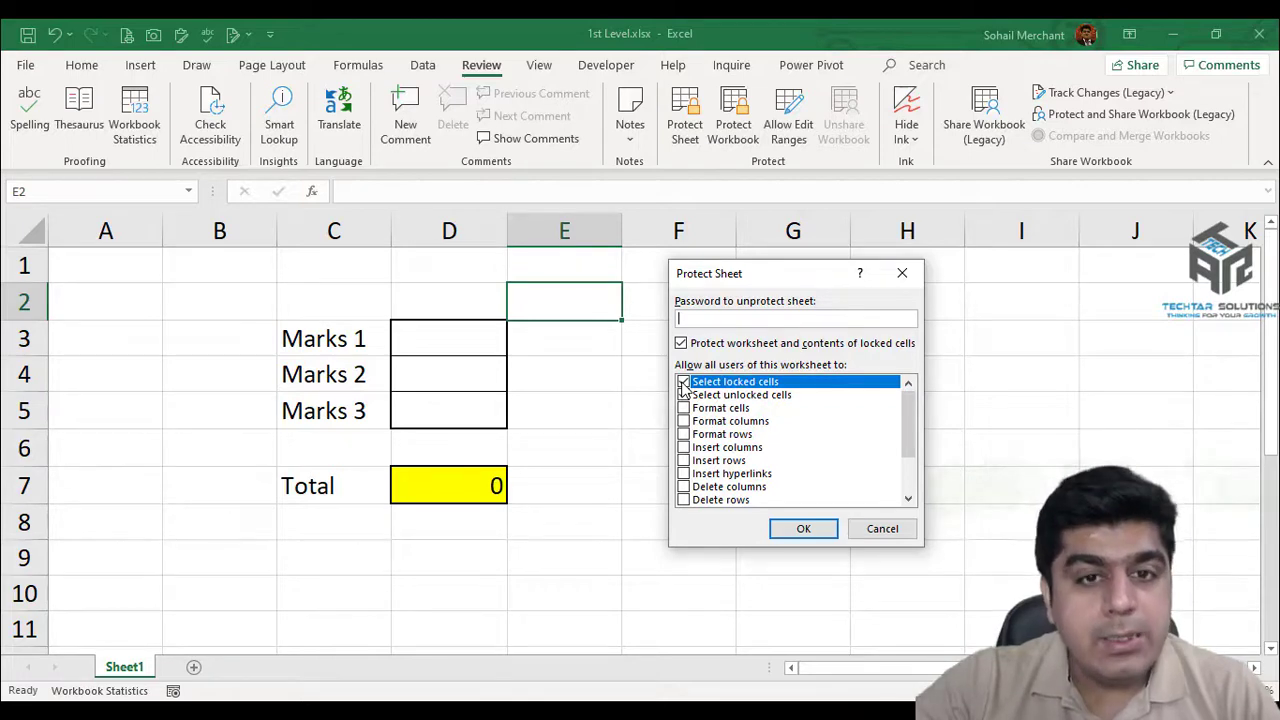
{"action": "left_click", "coordinate": [683, 384]}
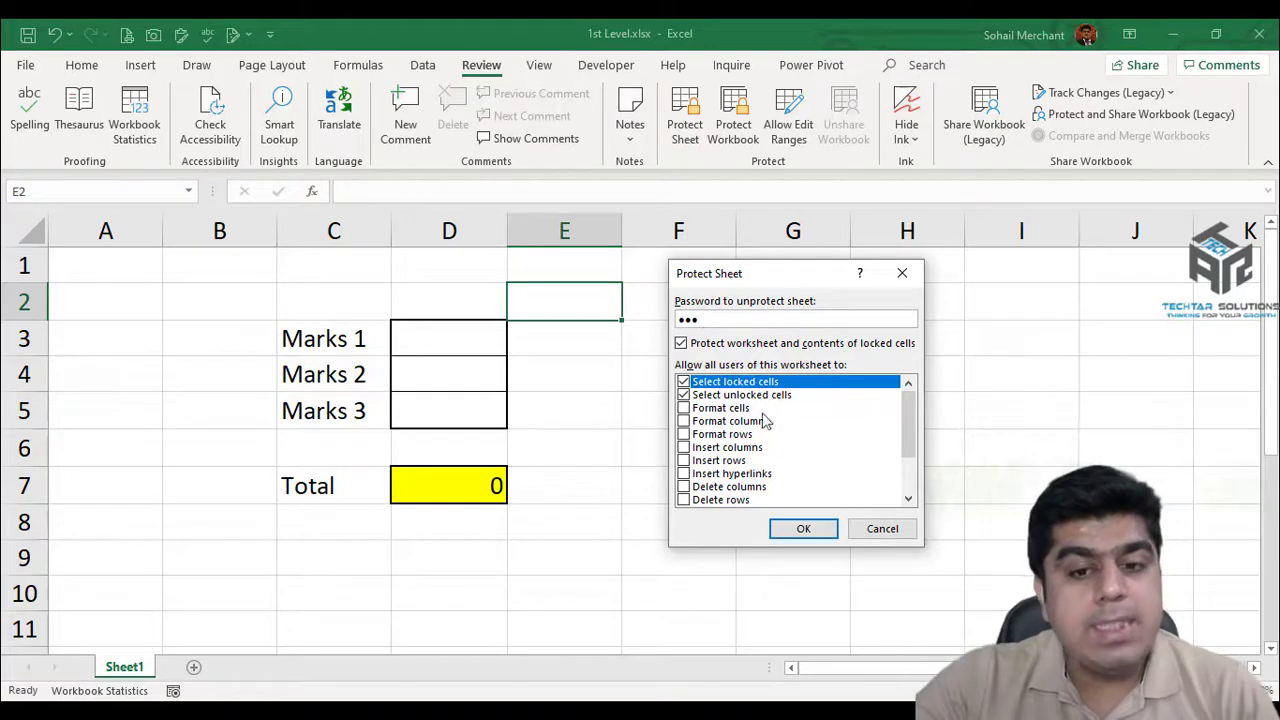
{"action": "left_click", "coordinate": [803, 528]}
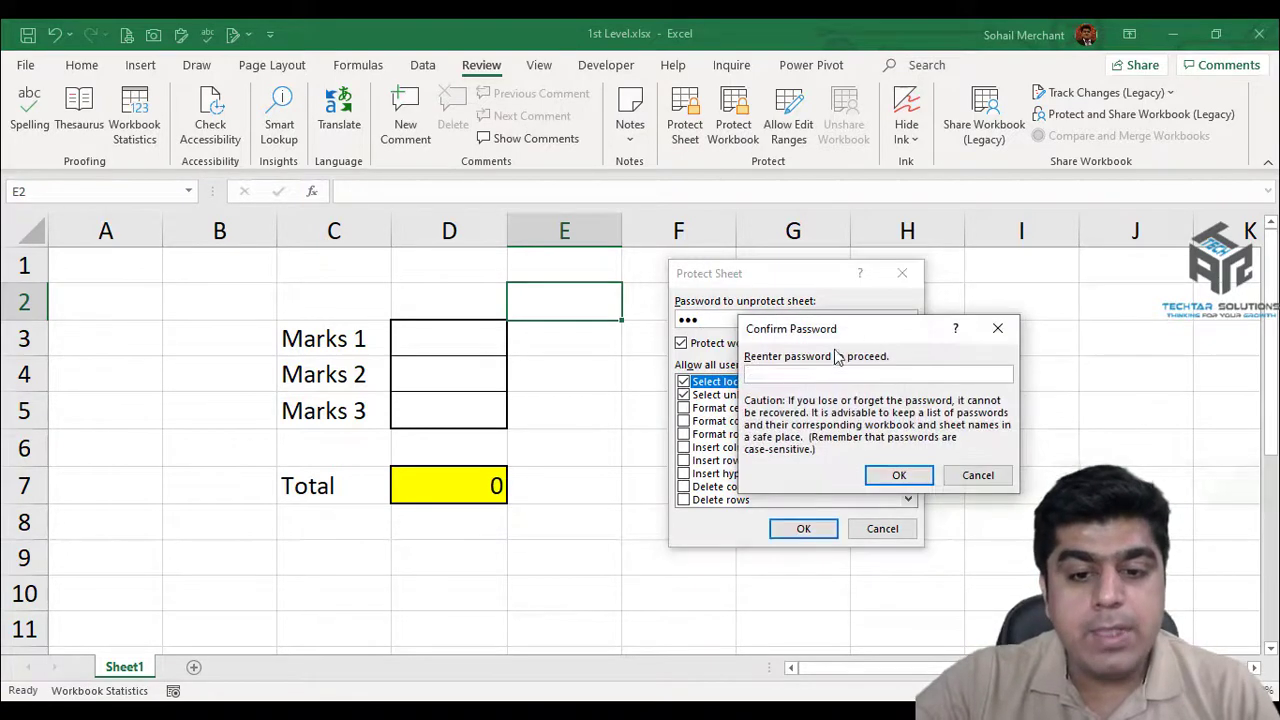
{"action": "type", "text": "•••"}
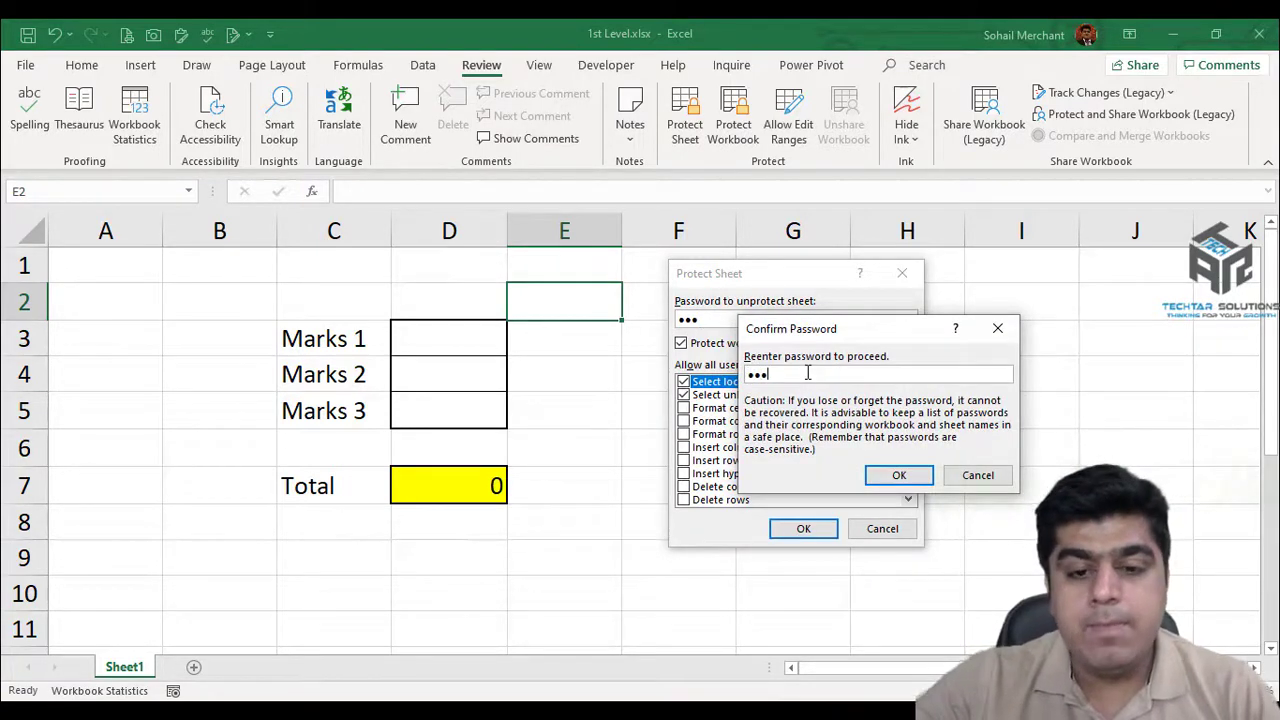
{"action": "left_click", "coordinate": [898, 476]}
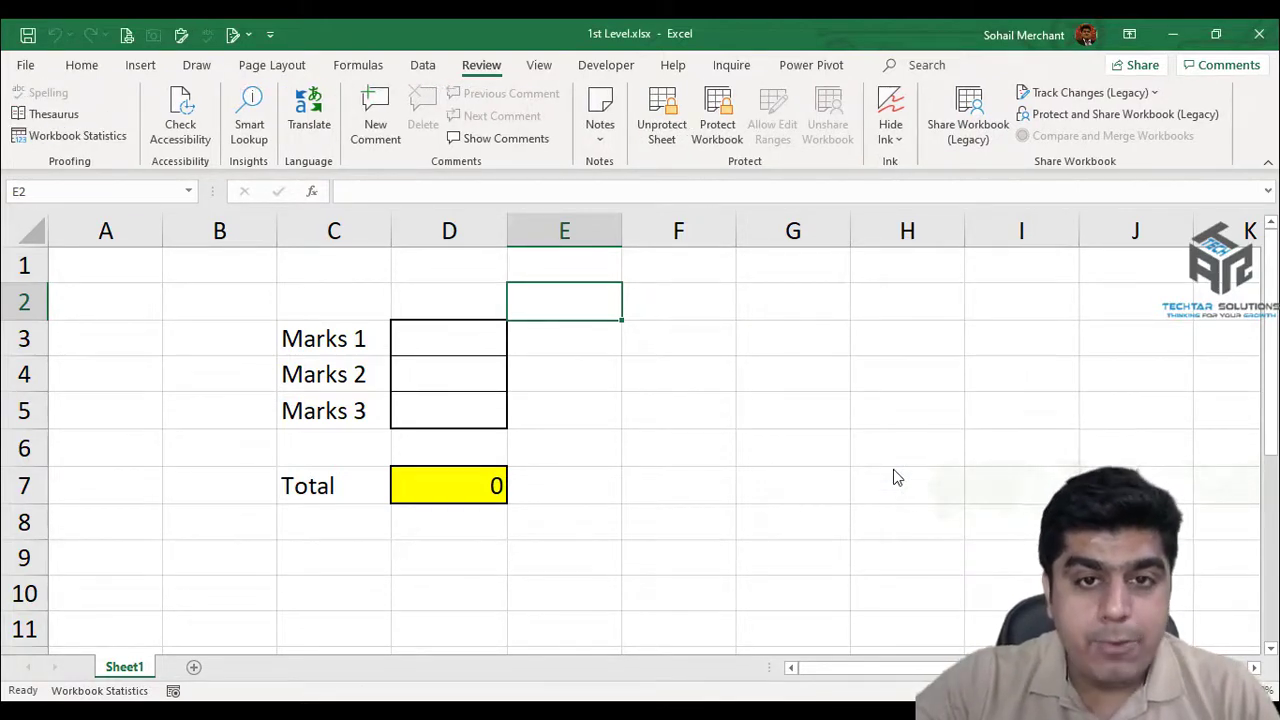
Confirm the locked Total cell D7 refuses edits and dismiss the protected-sheet warning.
{"action": "left_click", "coordinate": [436, 488]}
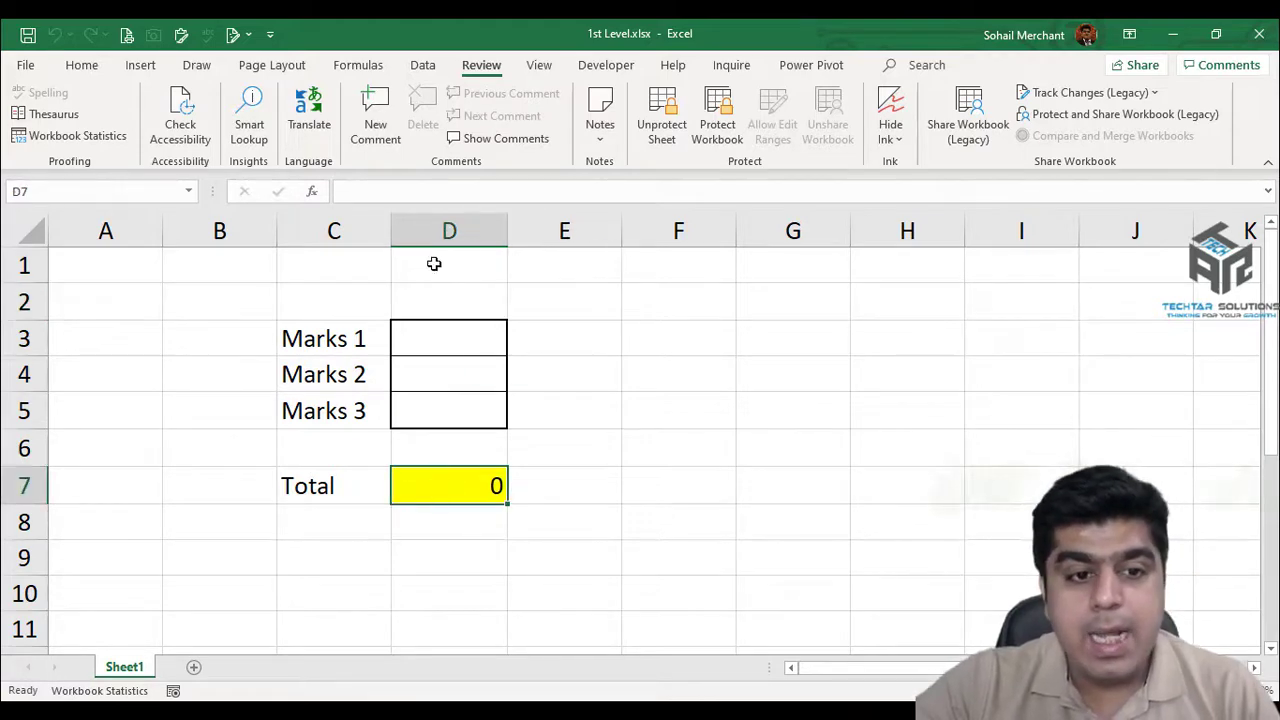
{"action": "left_click", "coordinate": [423, 199]}
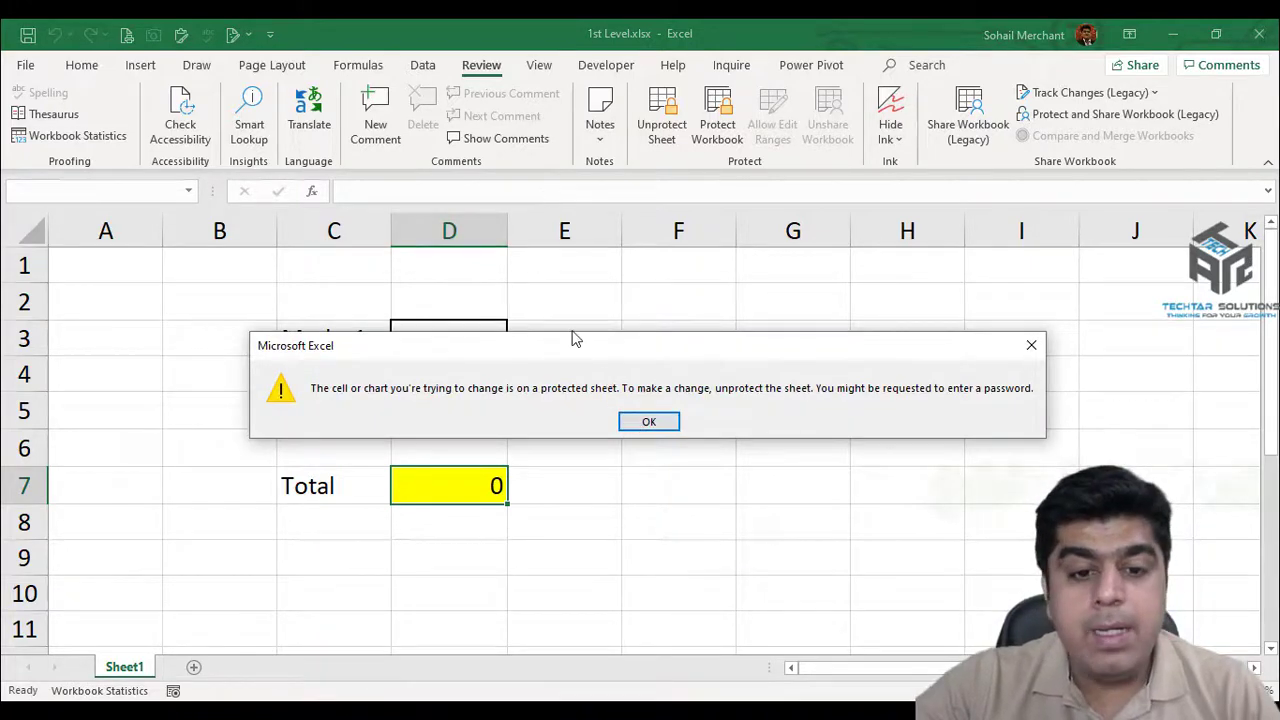
{"action": "left_click_drag", "start_coordinate": [572, 343], "coordinate": [562, 224]}
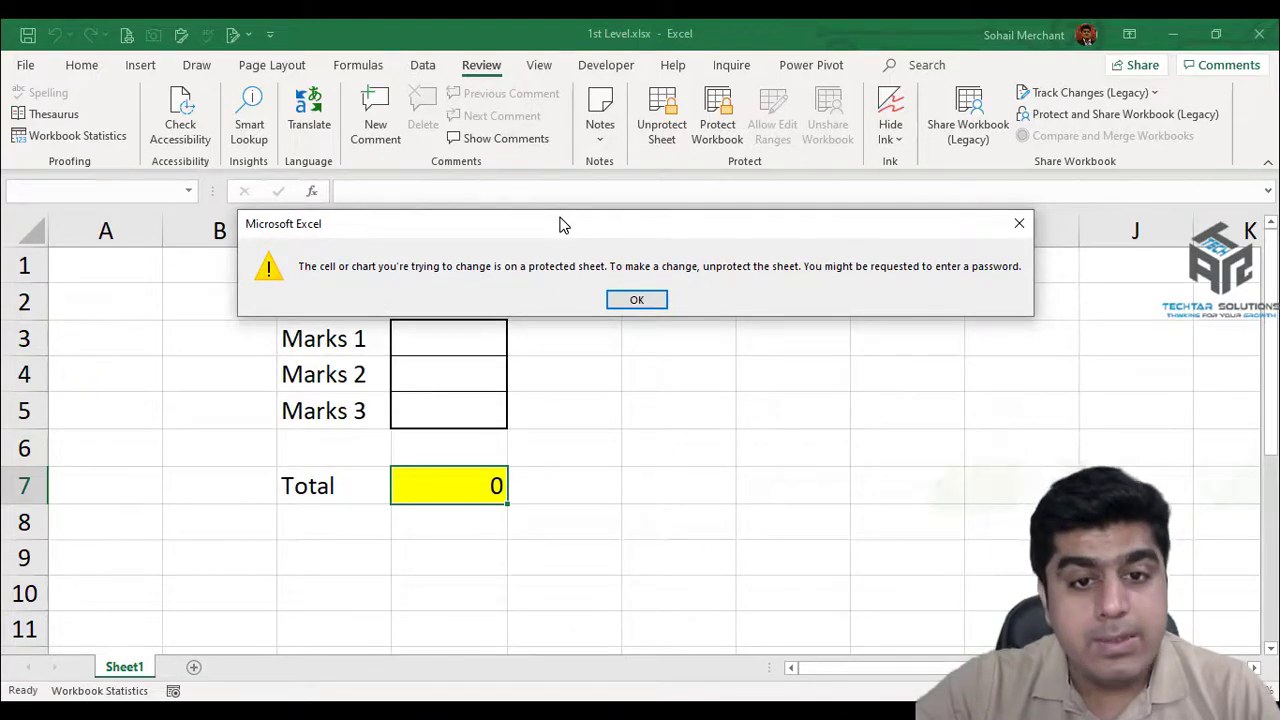
{"action": "left_click", "coordinate": [638, 299]}
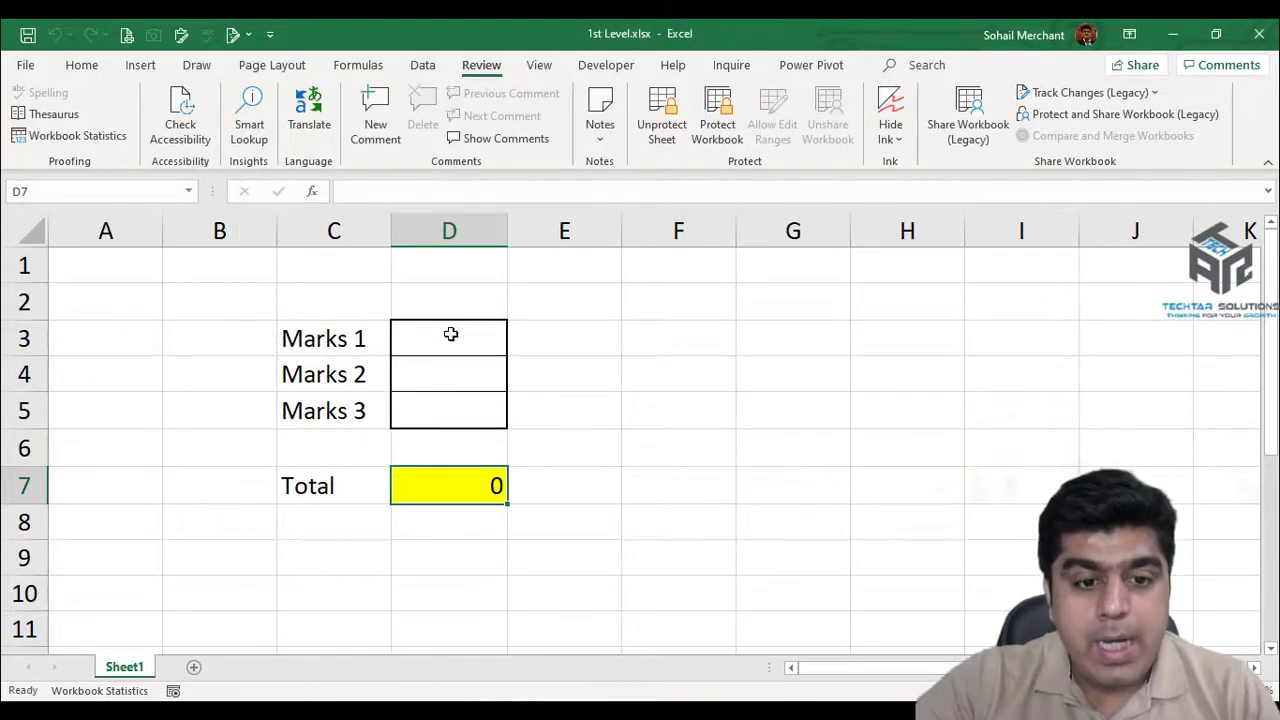
Enter marks 12, 15 and 27 in D3:D5 and check the Total reads 54 with its formula hidden.
{"action": "left_click", "coordinate": [451, 335]}
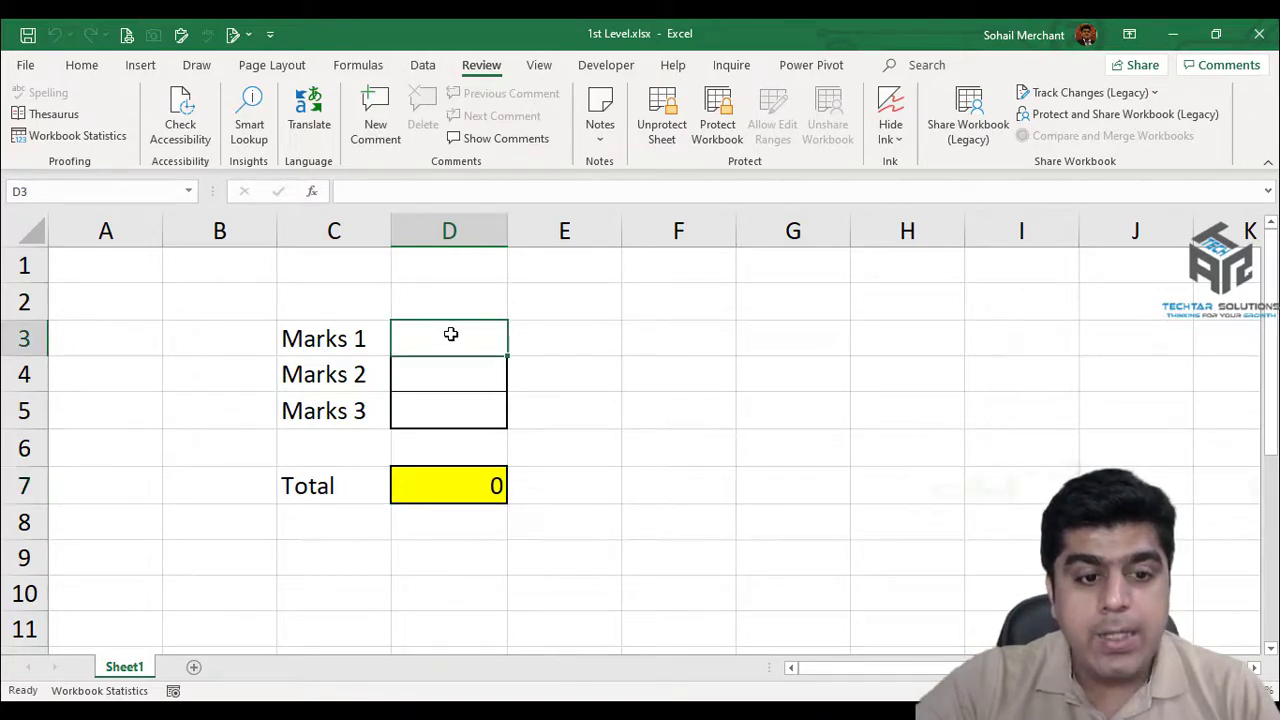
{"action": "left_click_drag", "start_coordinate": [451, 343], "coordinate": [449, 409]}
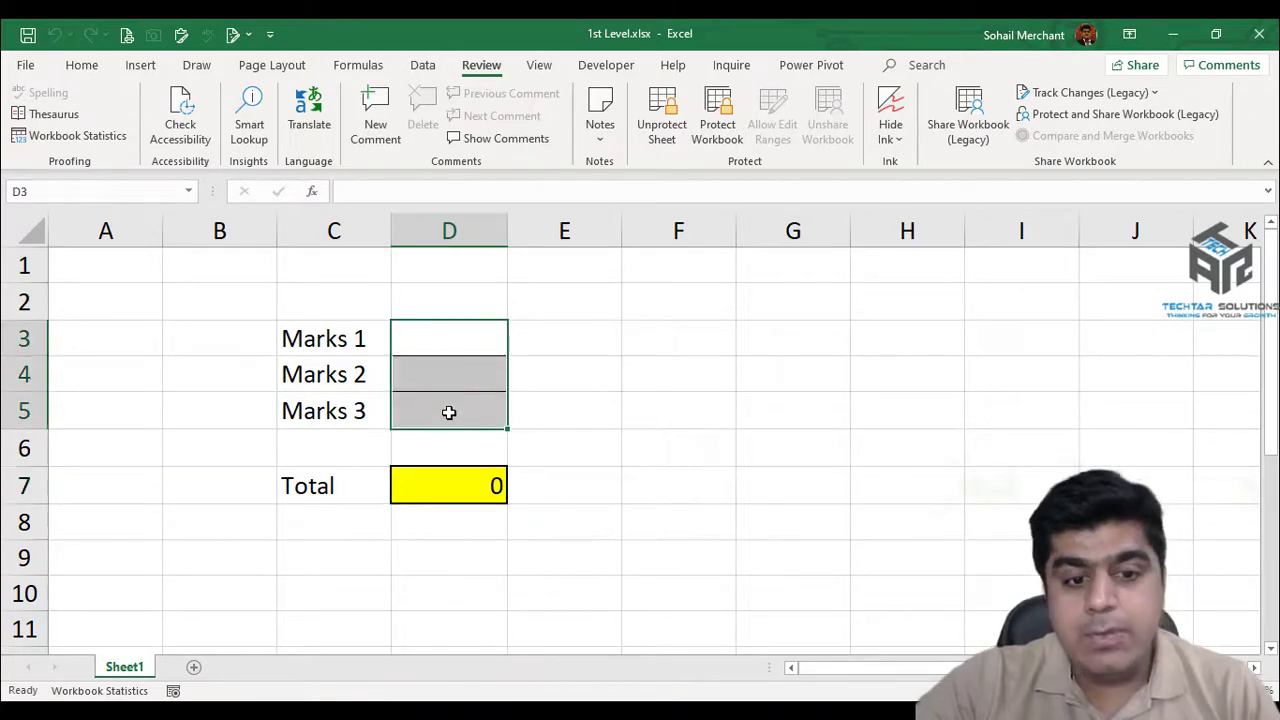
{"action": "left_click", "coordinate": [452, 340]}
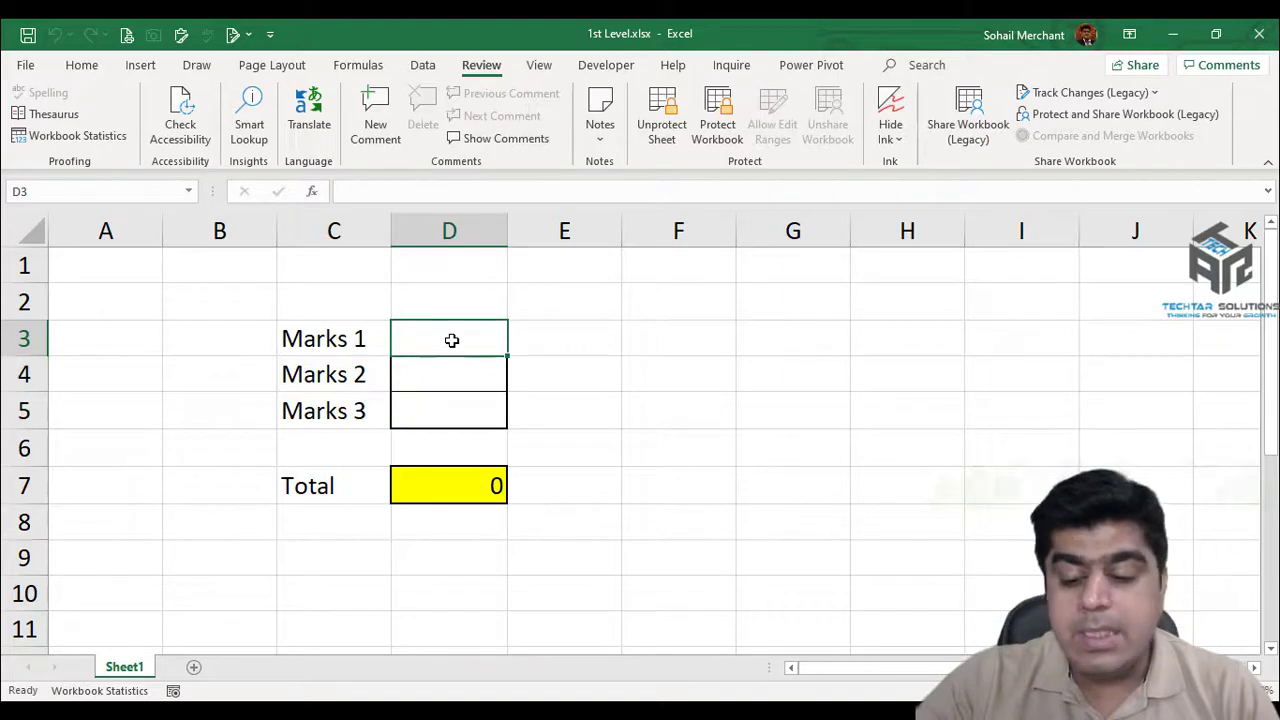
{"action": "type", "text": "12"}
{"action": "key", "text": "Return"}
{"action": "type", "text": "15"}
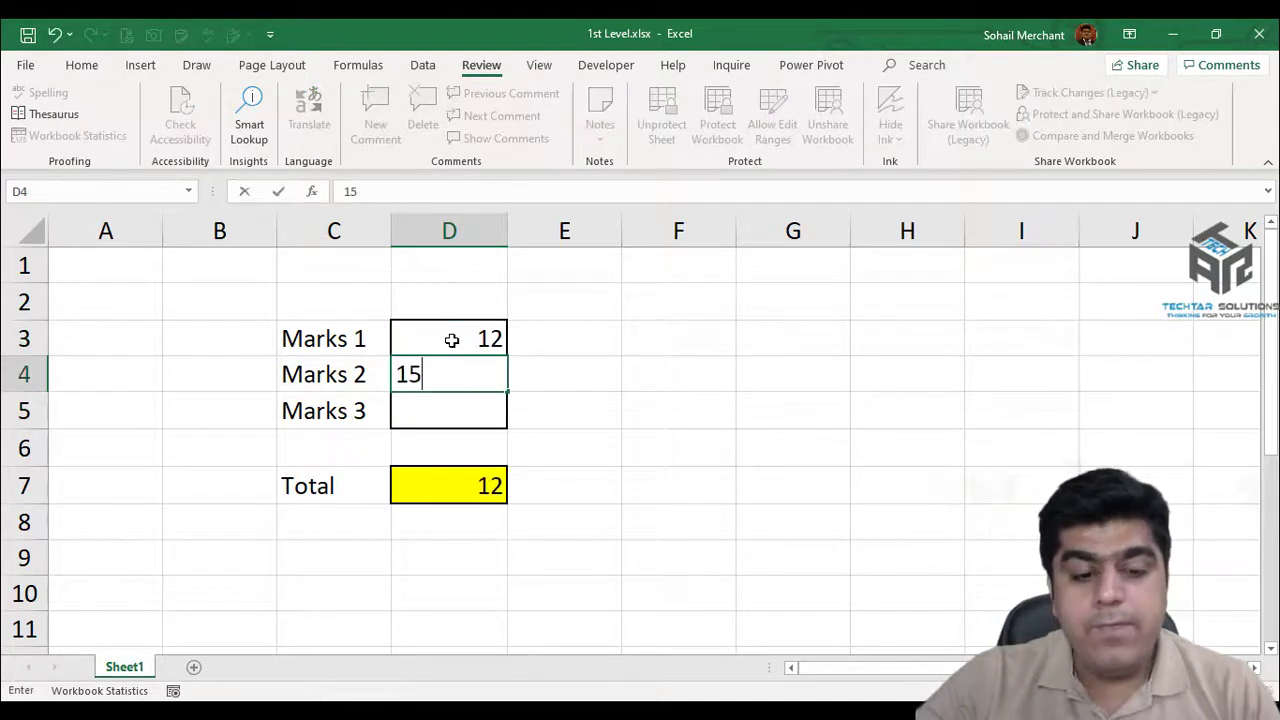
{"action": "key", "text": "Return"}
{"action": "type", "text": "27"}
{"action": "key", "text": "Return"}
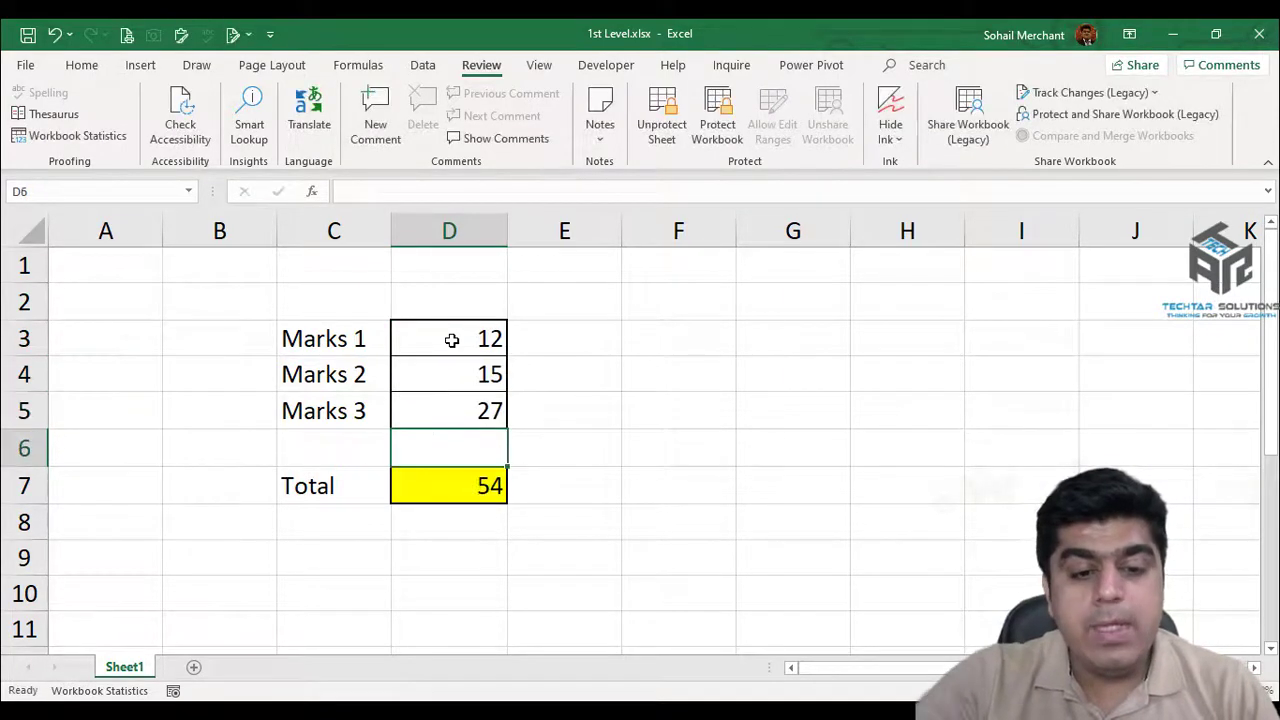
{"action": "left_click", "coordinate": [457, 489]}
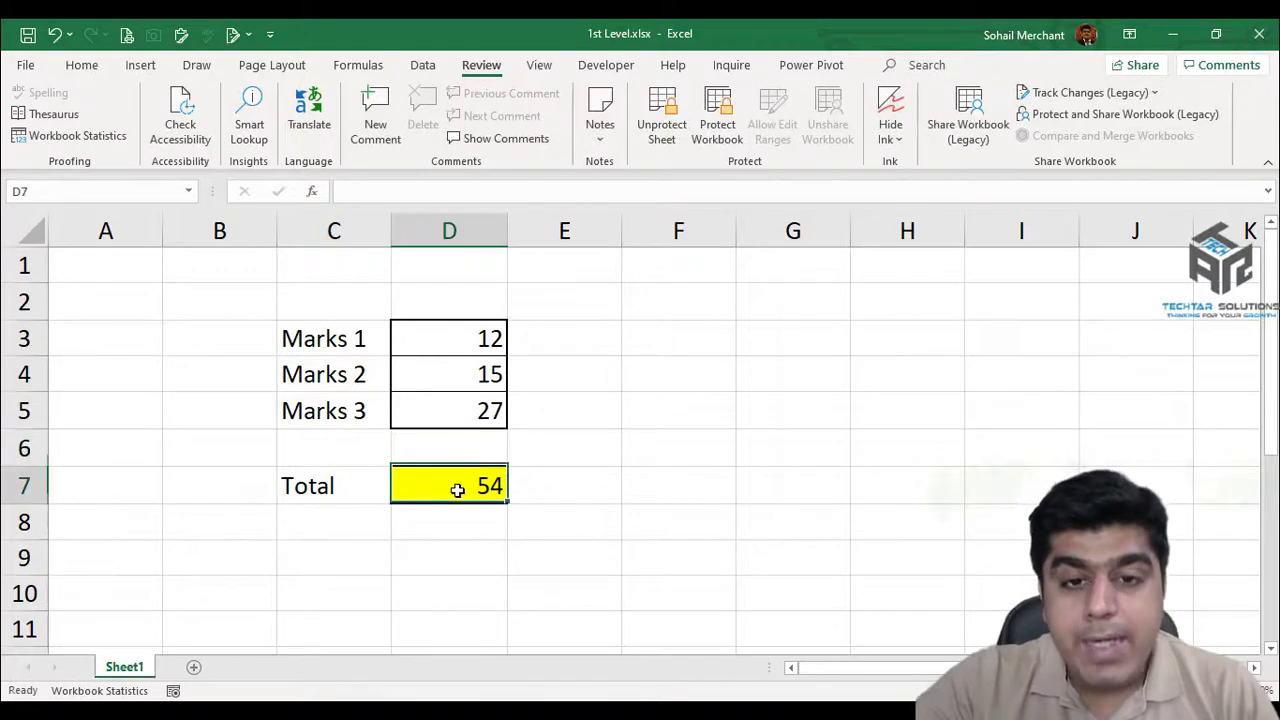